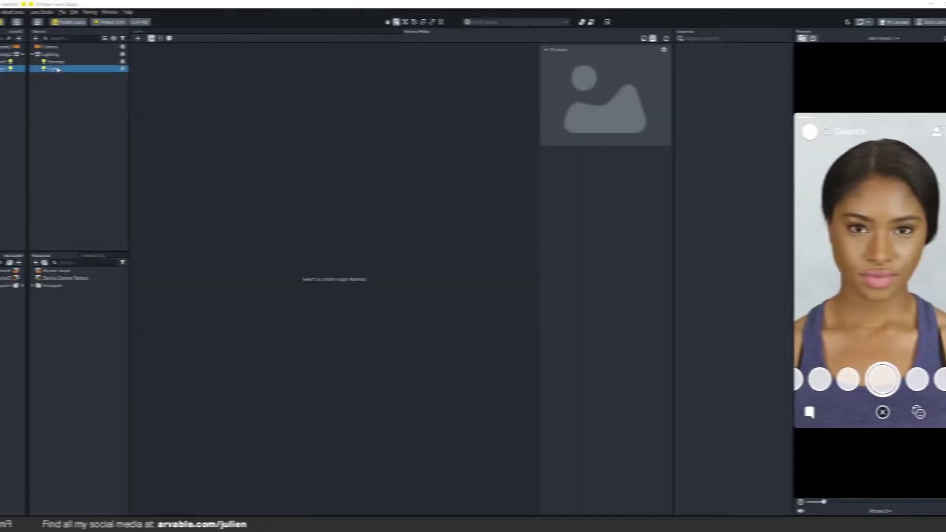
Delete the default Camera and Lighting objects and the Echopark resource folder
{"action": "left_click", "coordinate": [44, 47]}
{"action": "key", "text": "Delete"}
{"action": "left_click", "coordinate": [45, 49]}
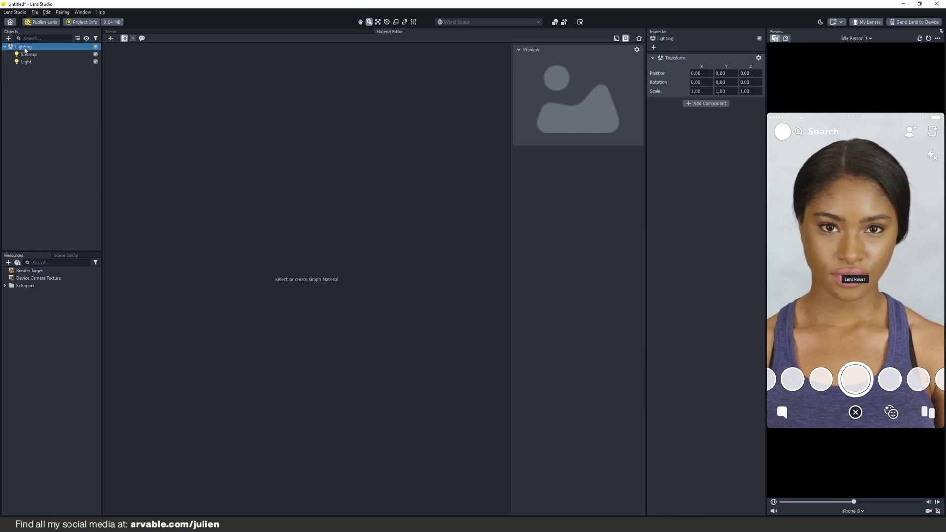
{"action": "key", "text": "Delete"}
{"action": "left_click", "coordinate": [25, 286]}
{"action": "key", "text": "Delete"}
Import Grid-Texture, the Edge Detection material with its Textures folder, and Bling Texture, and inspect the bling and grid textures
{"action": "left_click_drag", "start_coordinate": [91, 295], "coordinate": [64, 313]}
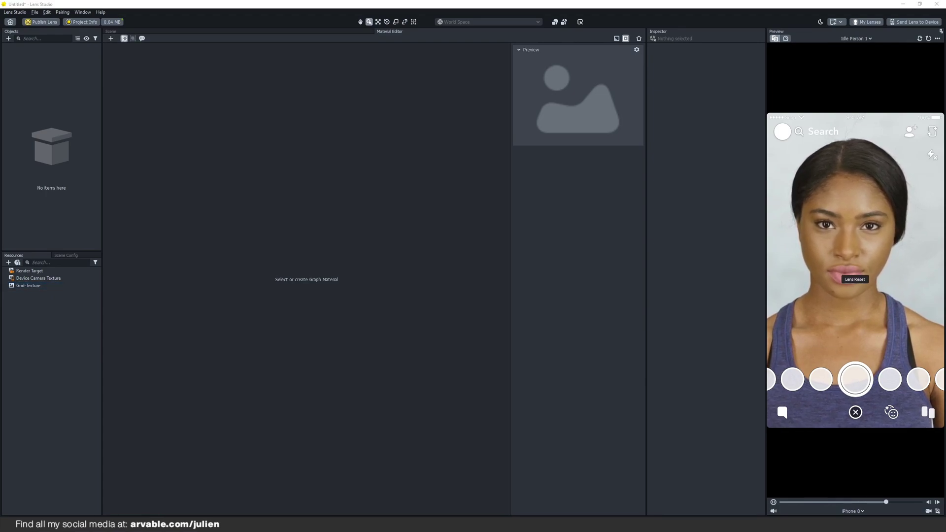
{"action": "left_click_drag", "start_coordinate": [1, 289], "coordinate": [49, 318]}
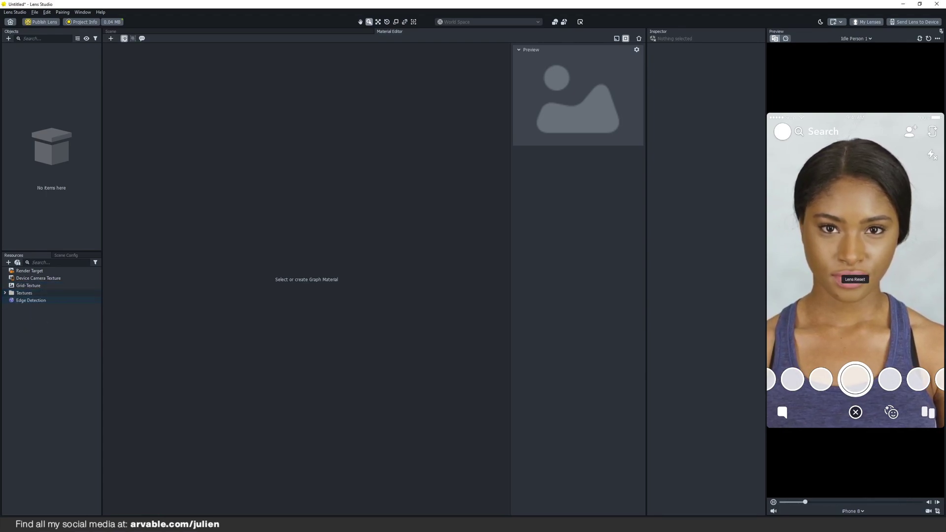
{"action": "left_click_drag", "start_coordinate": [3, 296], "coordinate": [64, 327]}
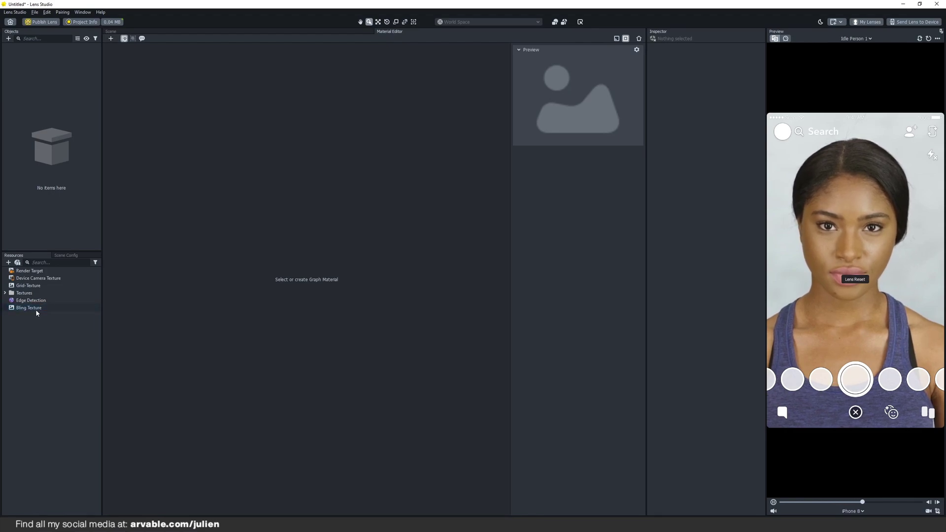
{"action": "left_click", "coordinate": [36, 309]}
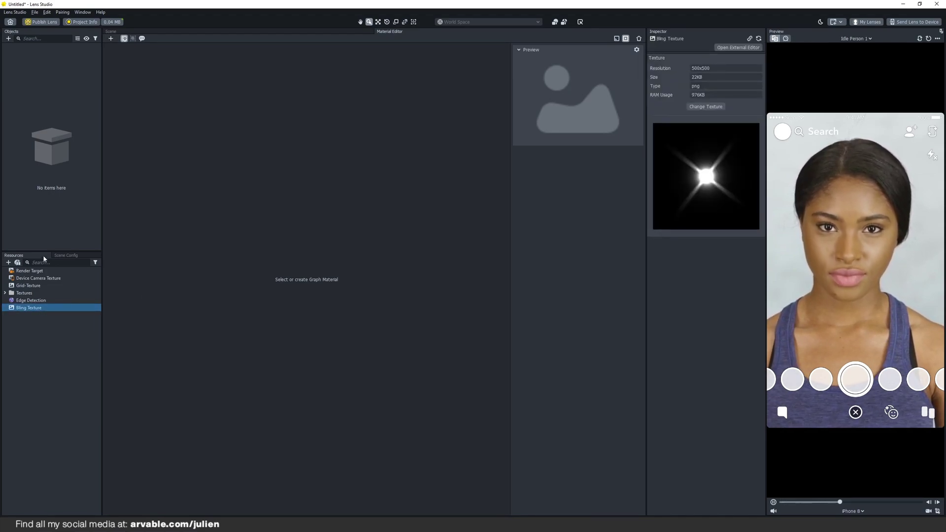
{"action": "left_click", "coordinate": [28, 285]}
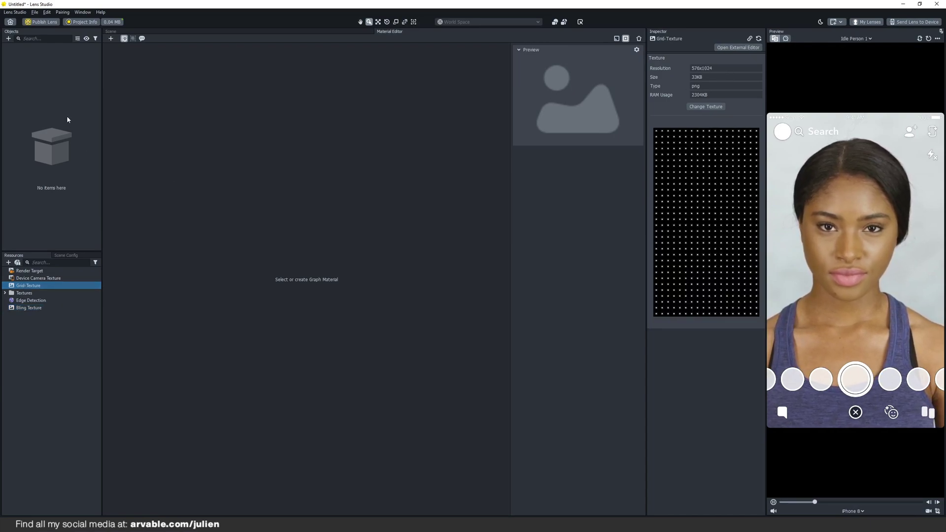
Create an empty graph material in the resources and name it Kira Kira
{"action": "left_click", "coordinate": [8, 262]}
{"action": "type", "text": "em"}
{"action": "left_click", "coordinate": [25, 294]}
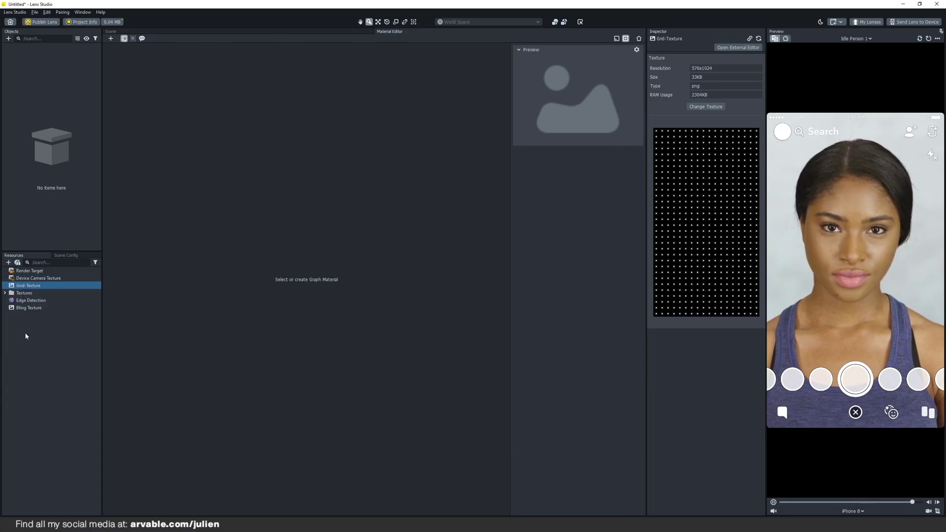
{"action": "right_click", "coordinate": [29, 317]}
{"action": "left_click", "coordinate": [35, 323]}
{"action": "type", "text": "Kira Kira"}
{"action": "key", "text": "Return"}
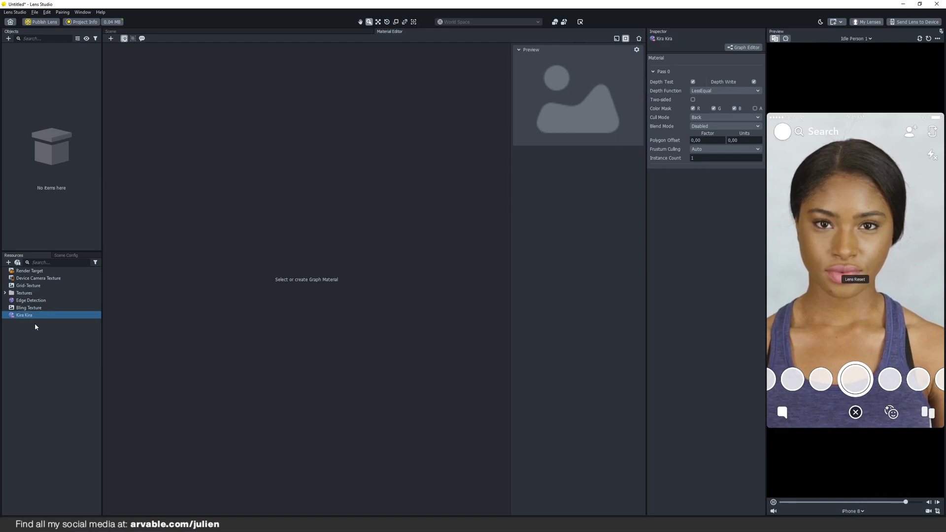
{"action": "left_click", "coordinate": [57, 328]}
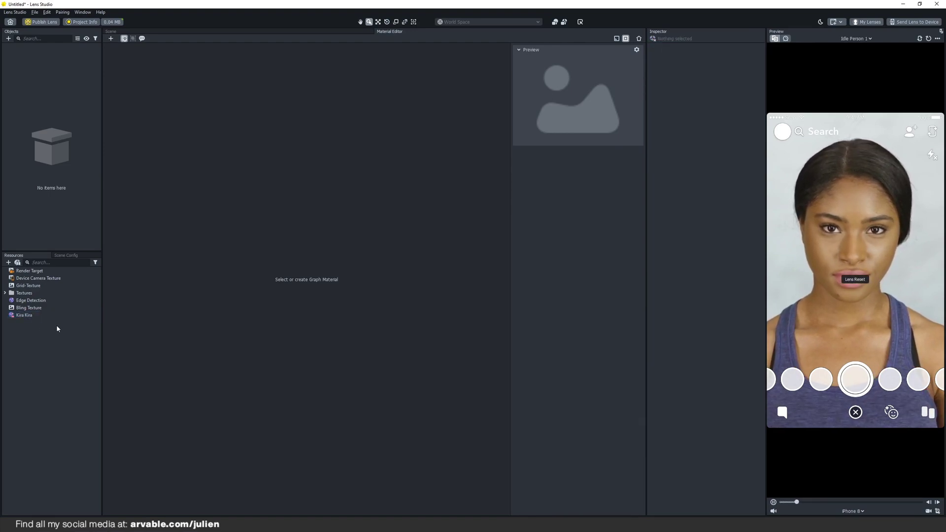
Add a Screen Image to the scene and duplicate it
{"action": "left_click", "coordinate": [8, 39]}
{"action": "type", "text": "screen"}
{"action": "left_click", "coordinate": [34, 75]}
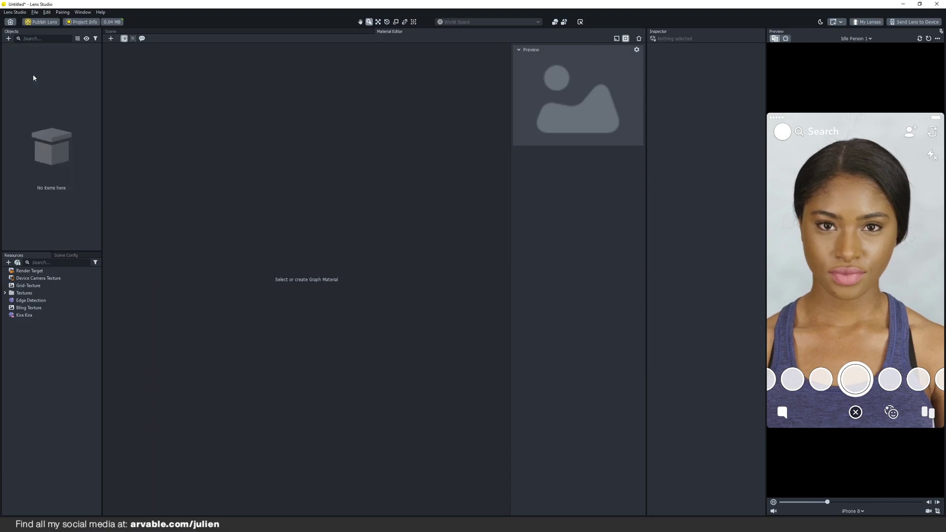
{"action": "right_click", "coordinate": [46, 62]}
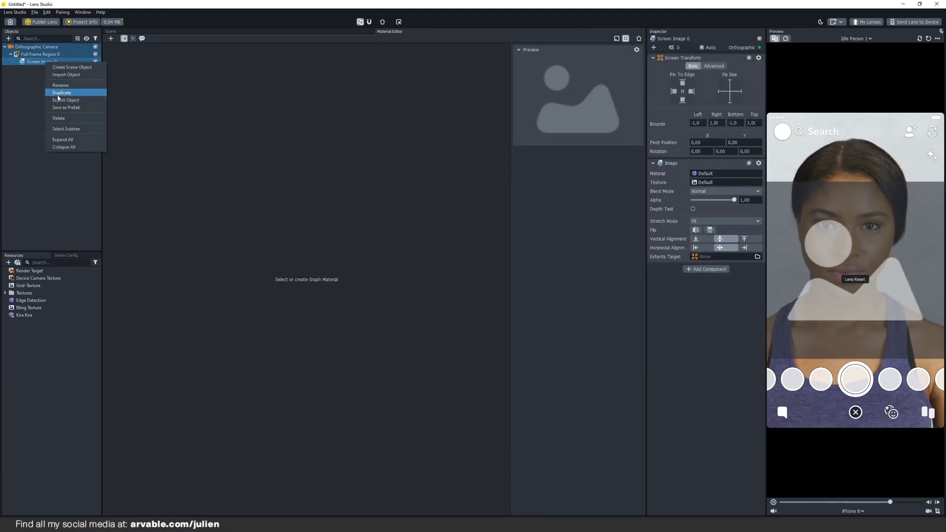
{"action": "left_click", "coordinate": [58, 93]}
Rename the first screen image Edge Detection and the second one Kira Kira
{"action": "right_click", "coordinate": [46, 62]}
{"action": "left_click", "coordinate": [54, 84]}
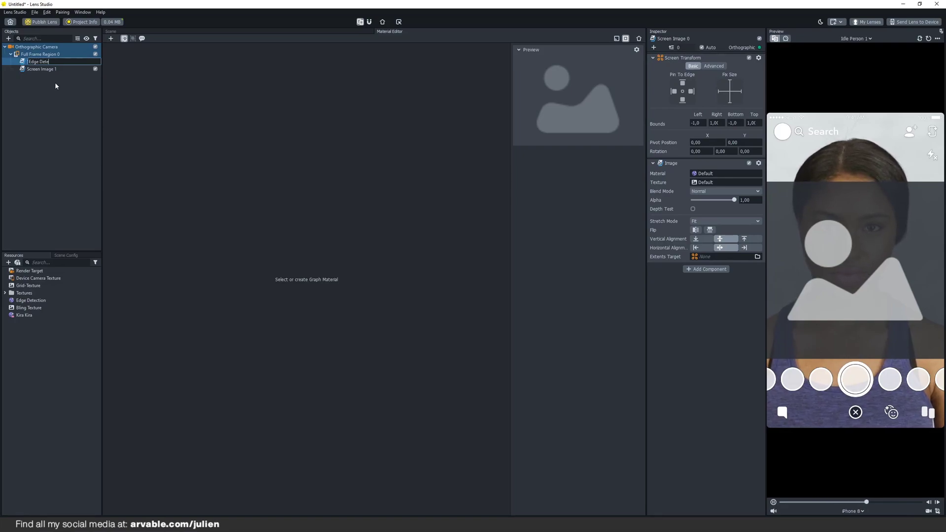
{"action": "type", "text": "Edge Detection"}
{"action": "key", "text": "Return"}
{"action": "right_click", "coordinate": [52, 72]}
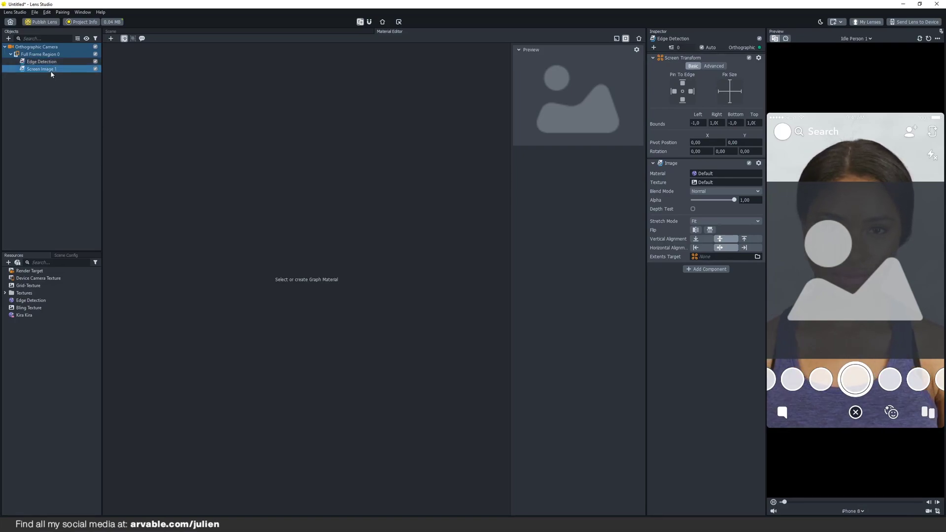
{"action": "left_click", "coordinate": [65, 95]}
{"action": "type", "text": "Kira Kira"}
{"action": "key", "text": "Return"}
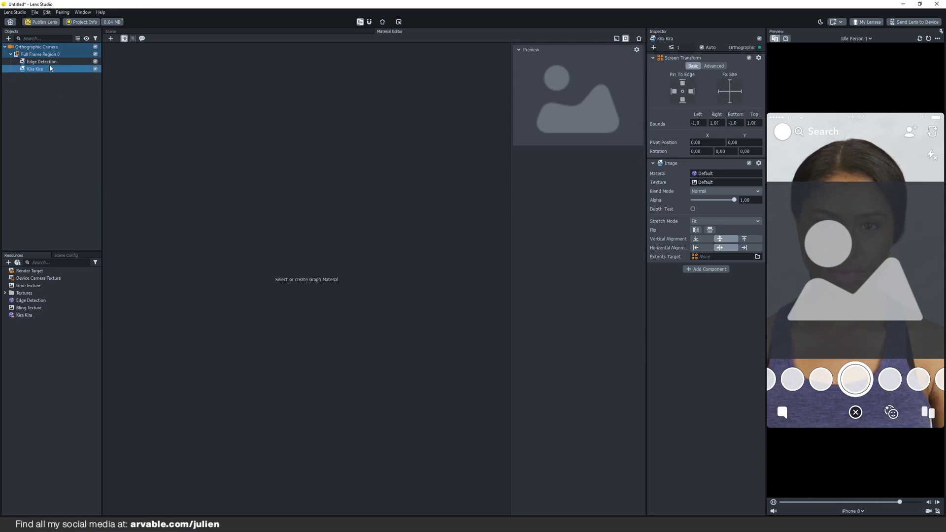
Assign the Edge Detection material to the Edge Detection screen image and set its stretch mode to Stretch
{"action": "left_click", "coordinate": [48, 65]}
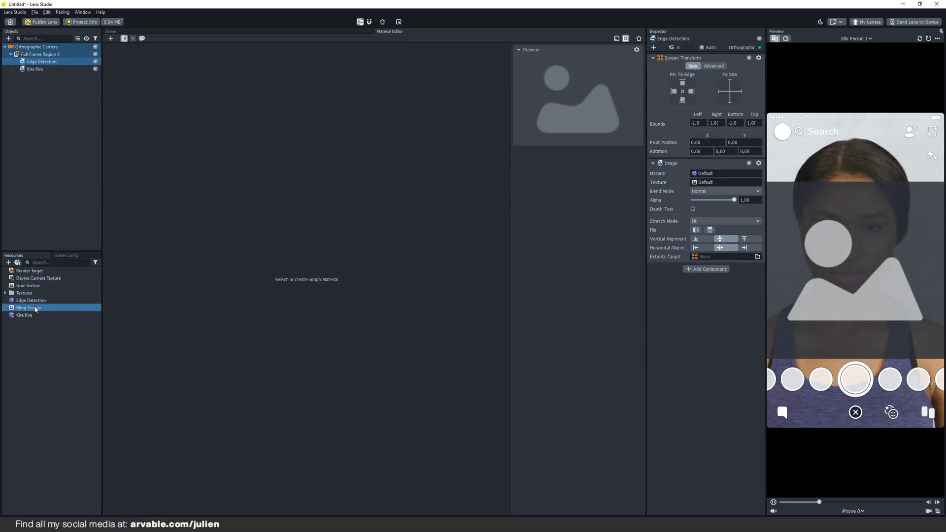
{"action": "left_click_drag", "start_coordinate": [30, 300], "coordinate": [573, 221]}
{"action": "left_click_drag", "start_coordinate": [708, 177], "coordinate": [707, 176]}
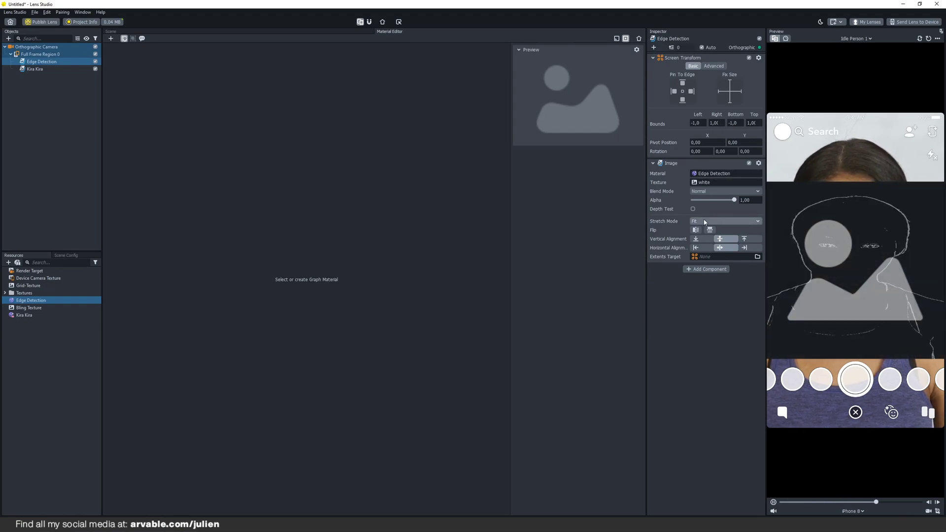
{"action": "left_click", "coordinate": [699, 212]}
{"action": "left_click", "coordinate": [696, 230]}
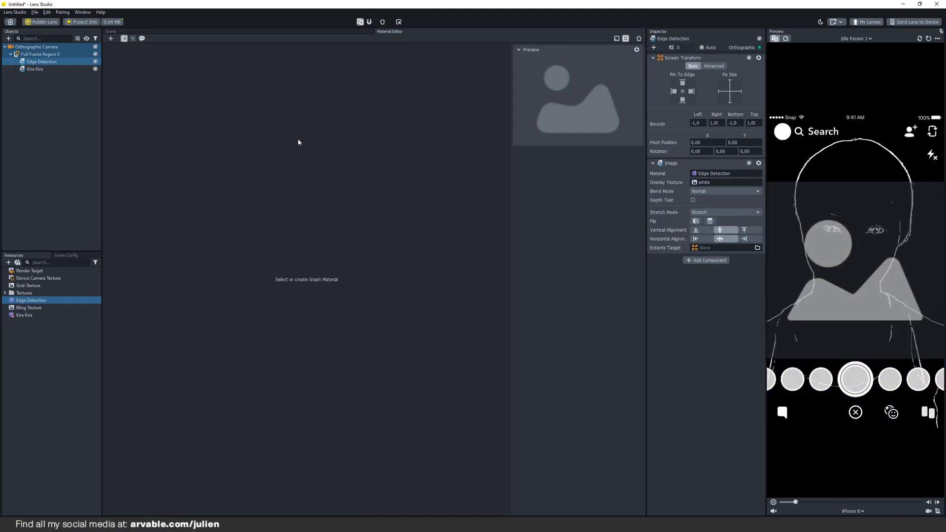
Assign the Kira Kira material to the Kira Kira screen image, with Normal blend mode and Stretch as its stretch mode
{"action": "left_click", "coordinate": [35, 70]}
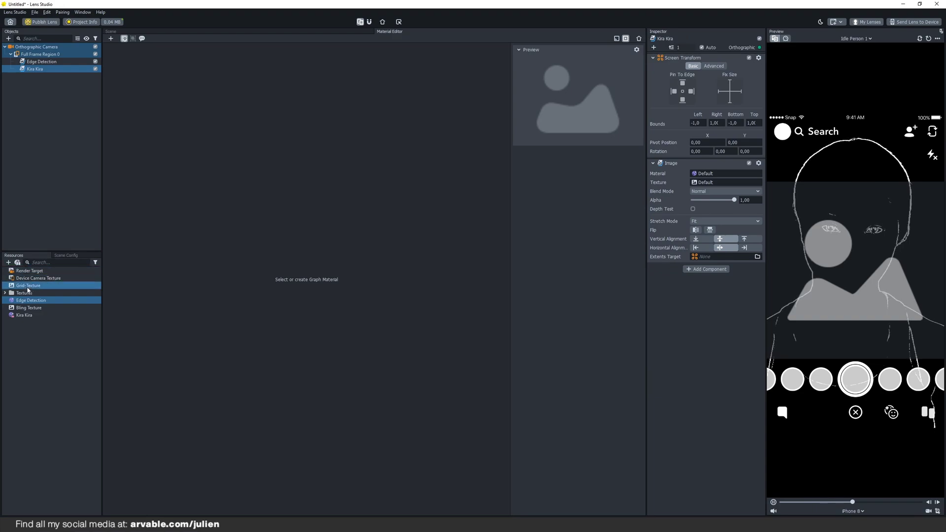
{"action": "left_click_drag", "start_coordinate": [25, 315], "coordinate": [708, 175]}
{"action": "left_click", "coordinate": [705, 184]}
{"action": "left_click", "coordinate": [707, 195]}
{"action": "left_click", "coordinate": [709, 203]}
{"action": "left_click", "coordinate": [707, 217]}
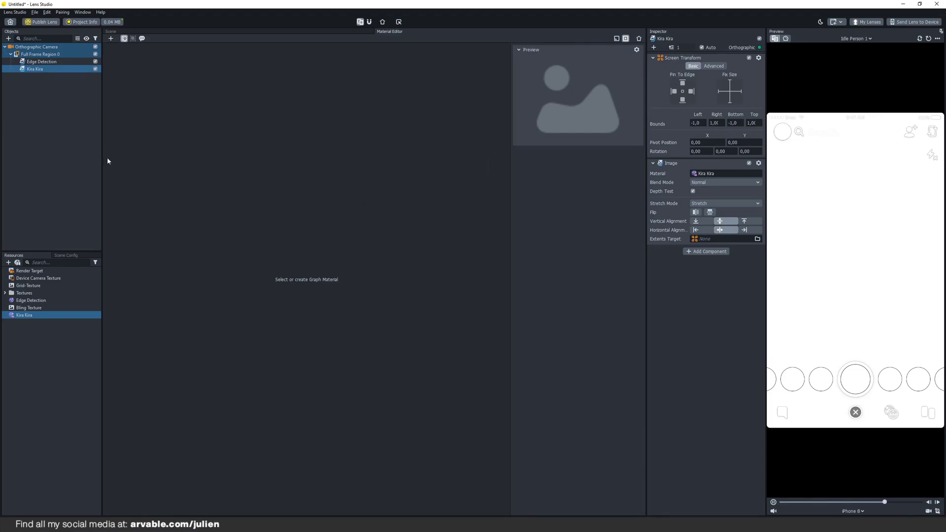
{"action": "left_click", "coordinate": [75, 146]}
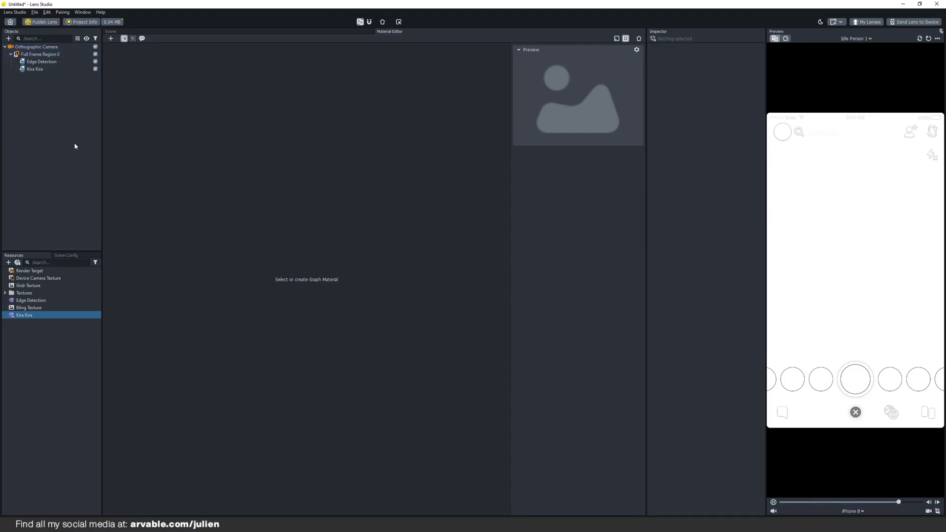
Open the Kira Kira material's graph, move the Shader node aside and clear out the other nodes
{"action": "left_click", "coordinate": [27, 315]}
{"action": "left_click_drag", "start_coordinate": [311, 267], "coordinate": [472, 274]}
{"action": "left_click", "coordinate": [407, 256]}
{"action": "left_click_drag", "start_coordinate": [134, 199], "coordinate": [424, 358]}
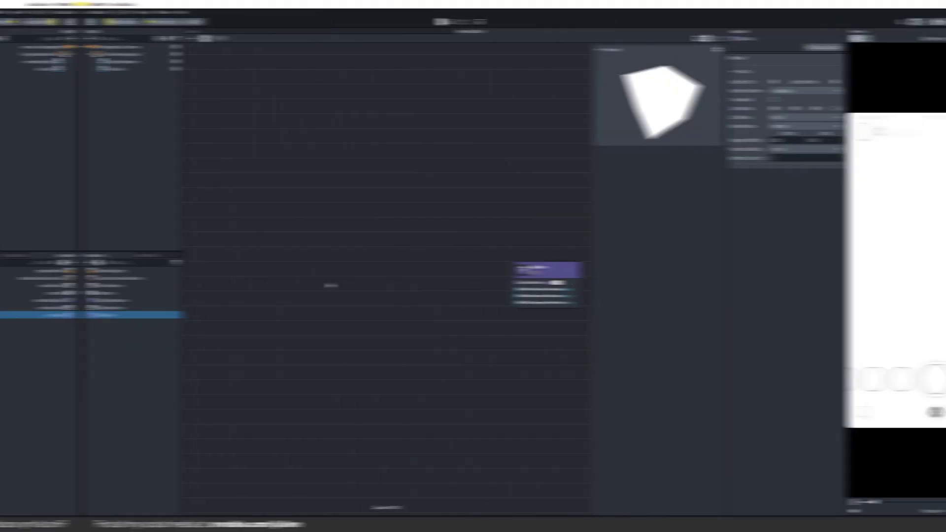
Add a Camera Aspect node well away from the Shader node, on the input side of the graph
{"action": "right_click", "coordinate": [249, 281]}
{"action": "left_click", "coordinate": [253, 285]}
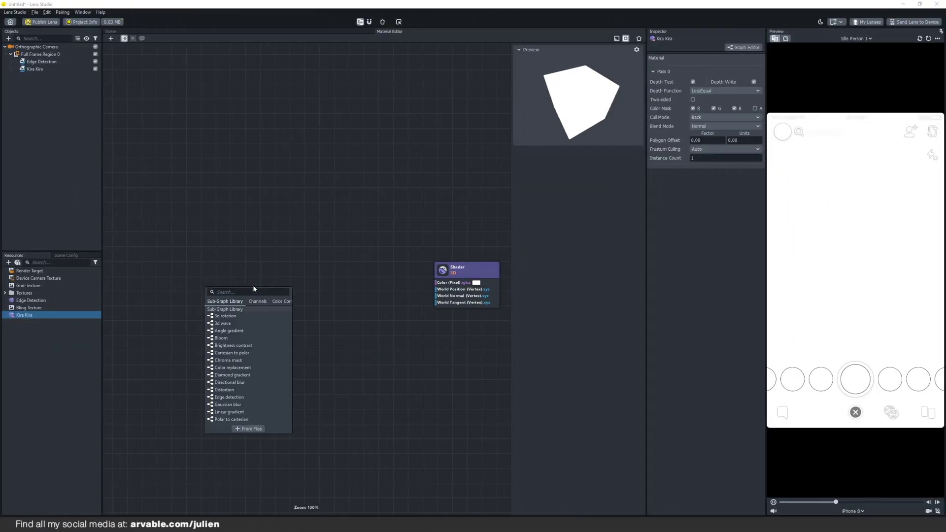
{"action": "type", "text": "camera"}
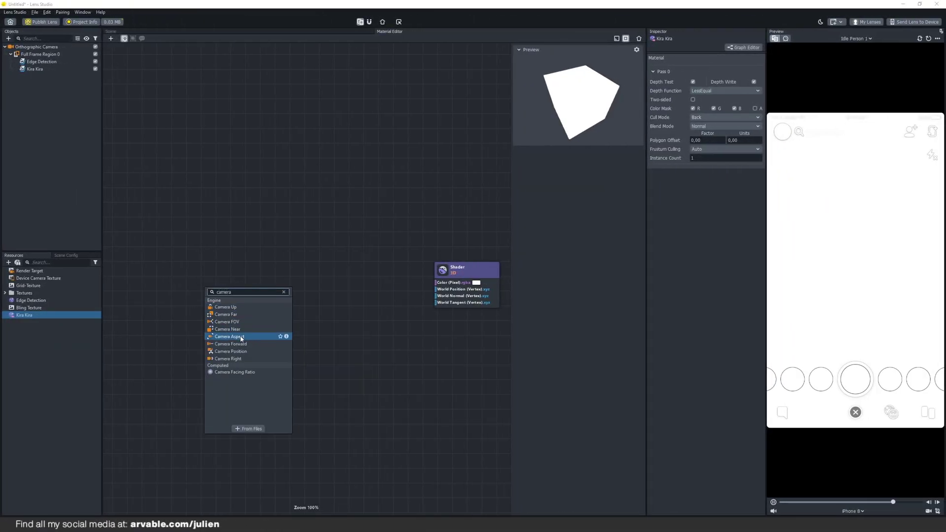
{"action": "left_click", "coordinate": [241, 338]}
{"action": "left_click_drag", "start_coordinate": [261, 291], "coordinate": [160, 300]}
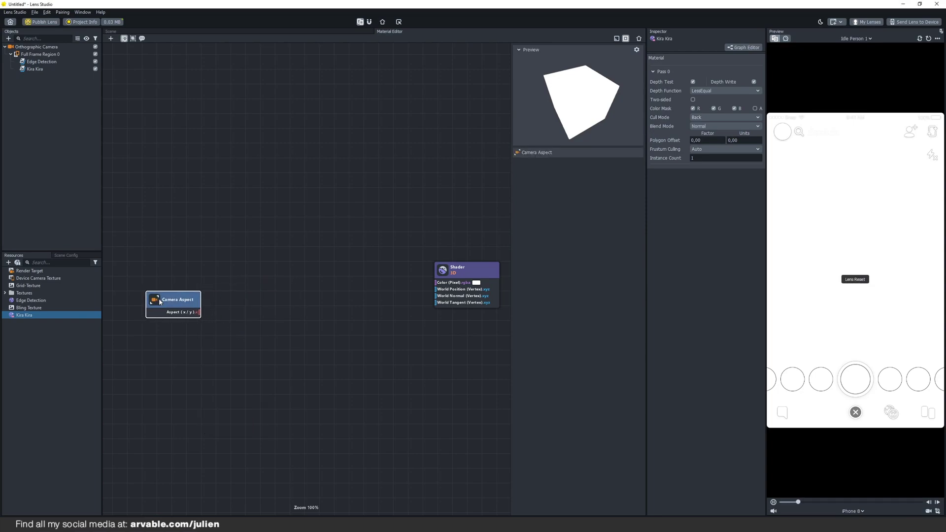
Add an Int Parameter node titled Grid Amount and place it above the Camera Aspect node
{"action": "right_click", "coordinate": [243, 258]}
{"action": "left_click", "coordinate": [250, 260]}
{"action": "type", "text": "int"}
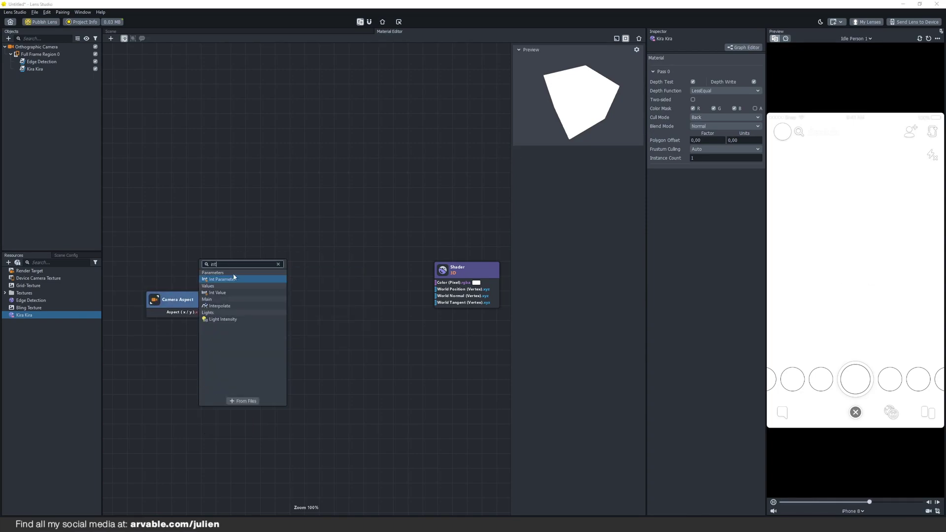
{"action": "left_click", "coordinate": [233, 279]}
{"action": "left_click_drag", "start_coordinate": [267, 262], "coordinate": [179, 218]}
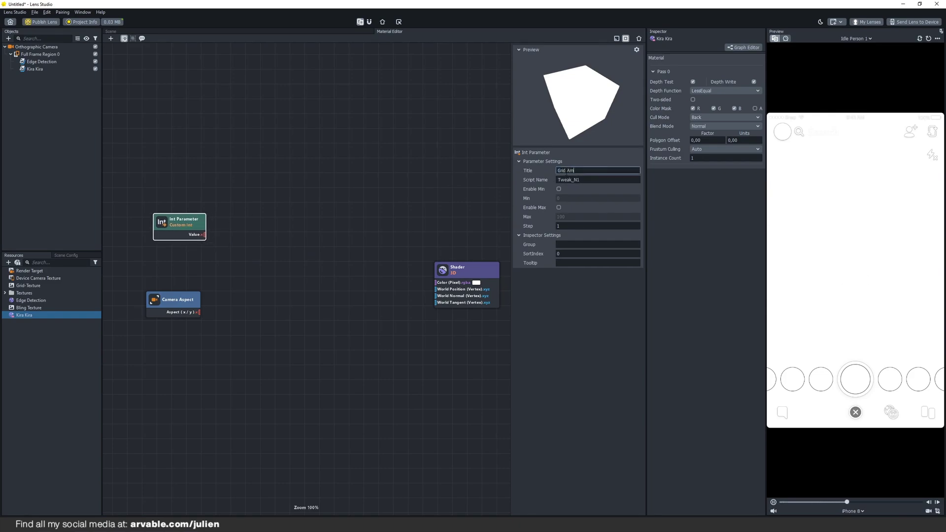
{"action": "left_click_drag", "start_coordinate": [183, 222], "coordinate": [177, 233]}
Add a Divide node between the input nodes and the Shader node
{"action": "left_click", "coordinate": [249, 270]}
{"action": "right_click", "coordinate": [249, 270]}
{"action": "left_click", "coordinate": [260, 272]}
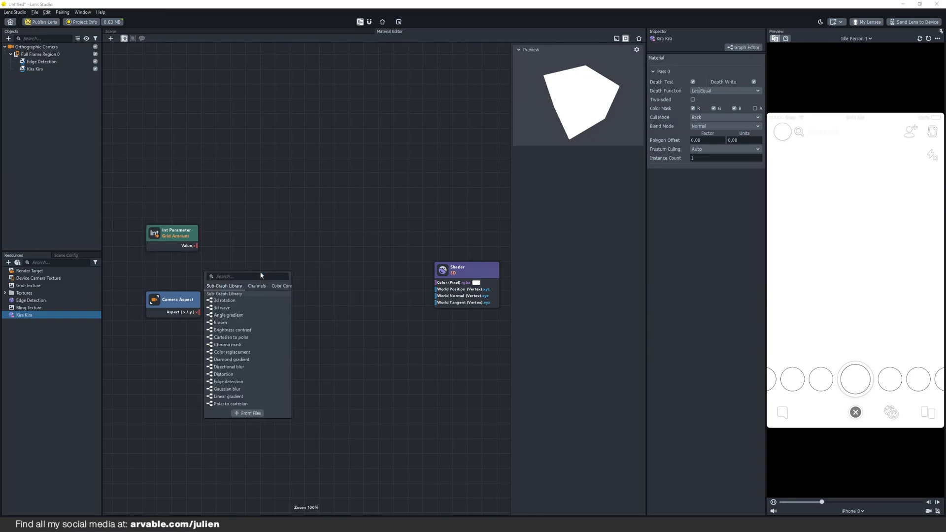
{"action": "type", "text": "div"}
{"action": "key", "text": "Return"}
{"action": "left_click_drag", "start_coordinate": [260, 274], "coordinate": [250, 272]}
{"action": "left_click", "coordinate": [315, 267]}
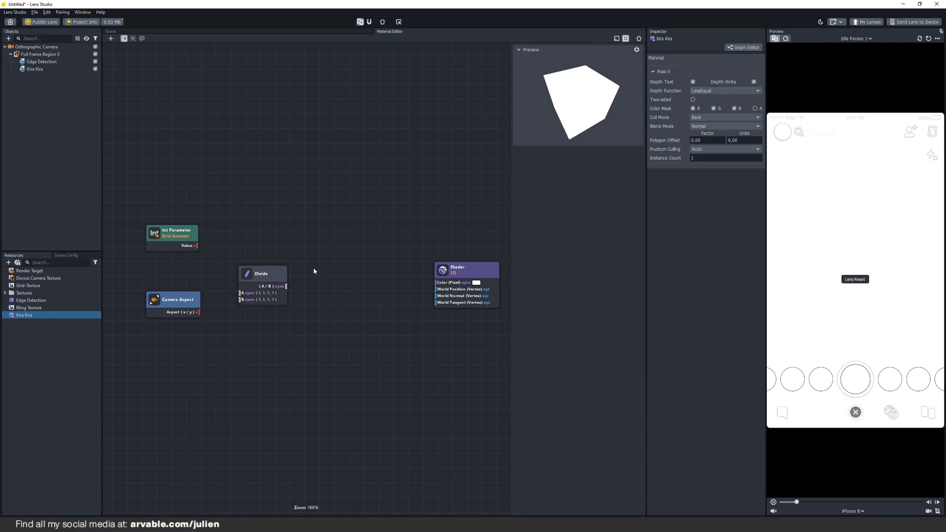
Add a Round node beside the Divide node
{"action": "right_click", "coordinate": [315, 268]}
{"action": "left_click", "coordinate": [321, 272]}
{"action": "type", "text": "ro"}
{"action": "key", "text": "Return"}
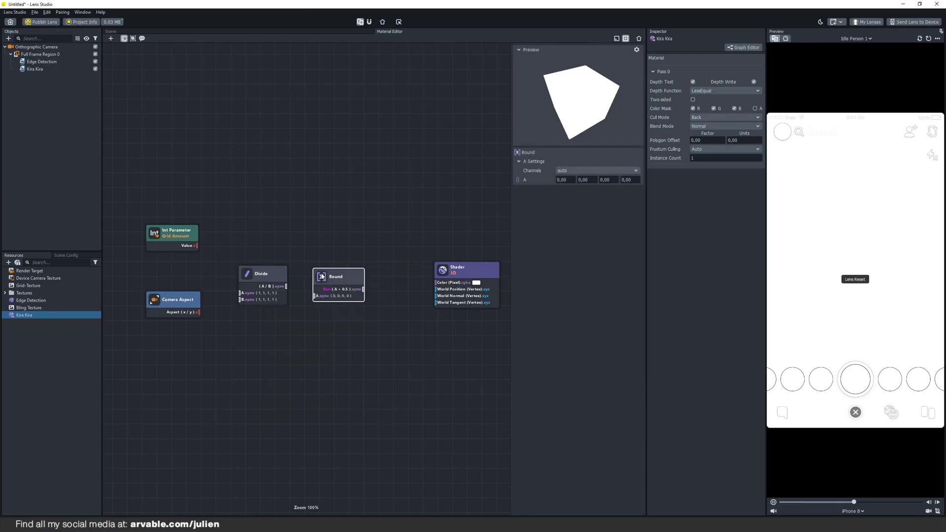
{"action": "mouse_move", "coordinate": [321, 274]}
{"action": "left_mouse_down"}
{"action": "mouse_move", "coordinate": [332, 265]}
{"action": "mouse_move", "coordinate": [273, 299]}
{"action": "mouse_move", "coordinate": [329, 272]}
{"action": "left_mouse_up"}
{"action": "left_click", "coordinate": [357, 245]}
Add a Construct Vector node above the Shader node and bring the Round node closer to the Divide node
{"action": "right_click", "coordinate": [352, 220]}
{"action": "left_click", "coordinate": [364, 225]}
{"action": "type", "text": "con"}
{"action": "left_click", "coordinate": [345, 259]}
{"action": "left_click_drag", "start_coordinate": [331, 266], "coordinate": [300, 274]}
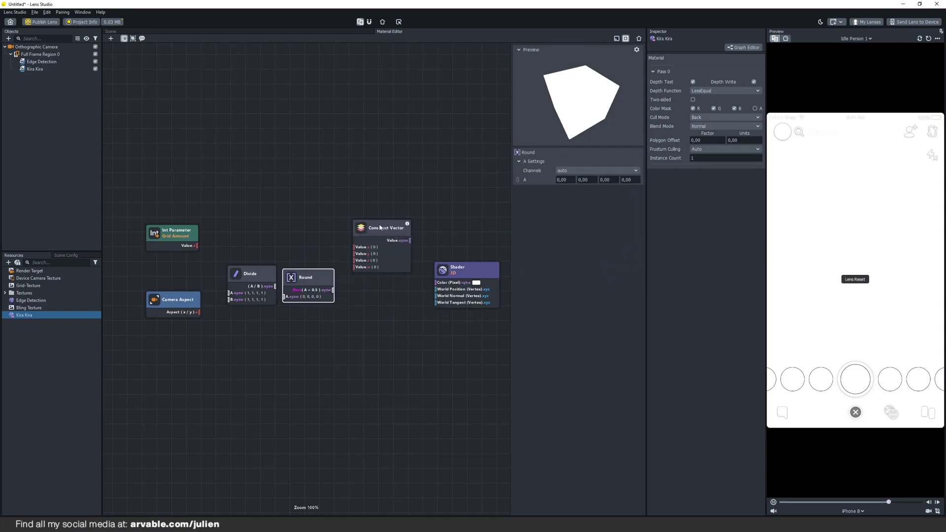
{"action": "left_click_drag", "start_coordinate": [379, 227], "coordinate": [376, 222]}
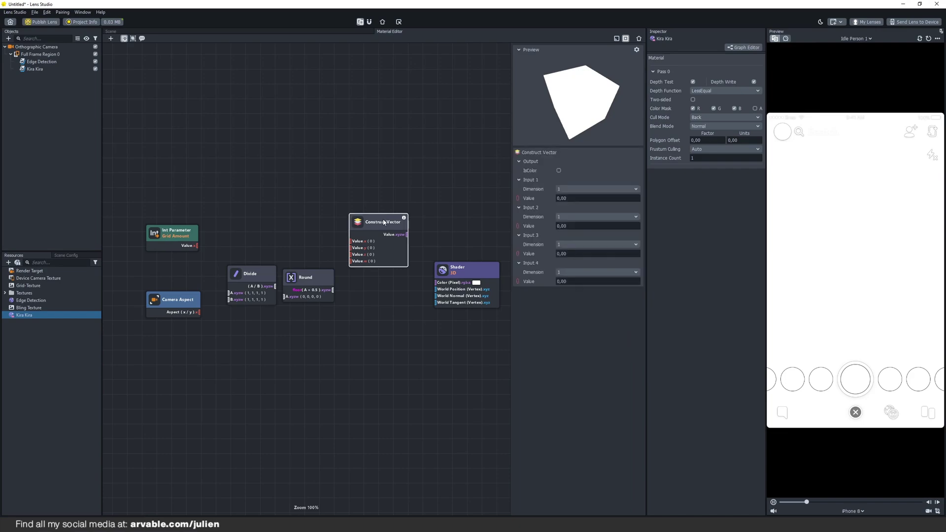
Disable inputs 4 and 3 of the Construct Vector node, leaving a two-component vector
{"action": "left_click", "coordinate": [568, 273]}
{"action": "left_click", "coordinate": [568, 283]}
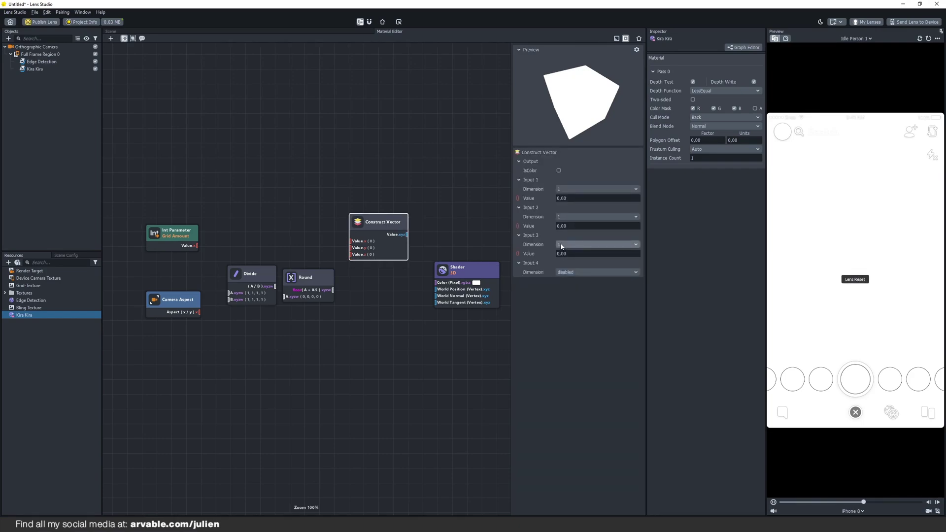
{"action": "left_click", "coordinate": [561, 245]}
{"action": "left_click", "coordinate": [568, 262]}
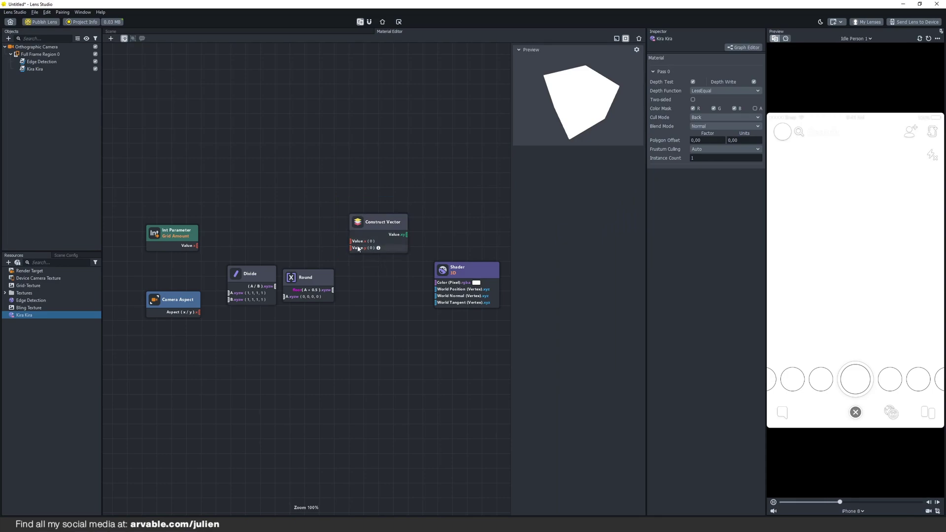
{"action": "left_click_drag", "start_coordinate": [390, 223], "coordinate": [389, 230]}
{"action": "left_click", "coordinate": [424, 226]}
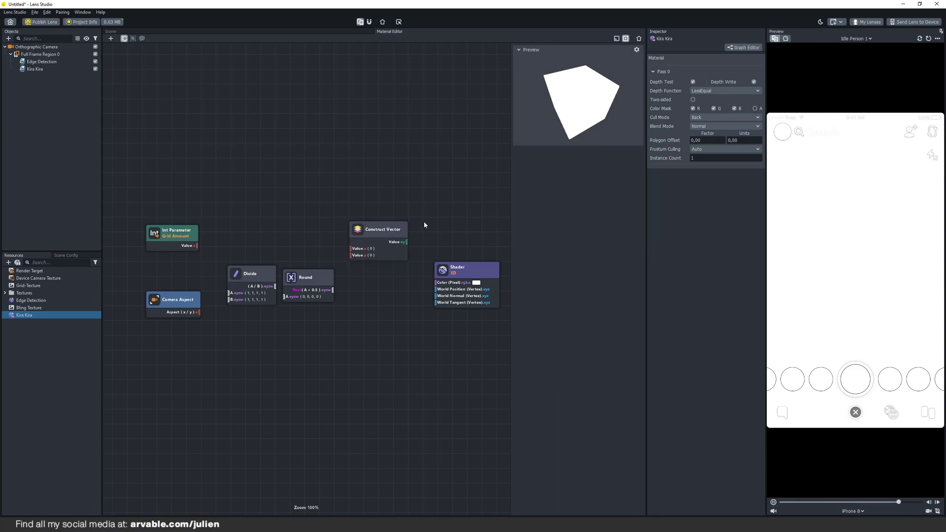
Wire Grid Amount and Camera Aspect into Divide's A and B, then its output through Round into the vector's y value
{"action": "left_click_drag", "start_coordinate": [333, 290], "coordinate": [350, 255]}
{"action": "mouse_move", "coordinate": [308, 280]}
{"action": "left_mouse_down"}
{"action": "mouse_move", "coordinate": [319, 275]}
{"action": "mouse_move", "coordinate": [297, 293]}
{"action": "left_mouse_up"}
{"action": "left_click_drag", "start_coordinate": [209, 309], "coordinate": [229, 300]}
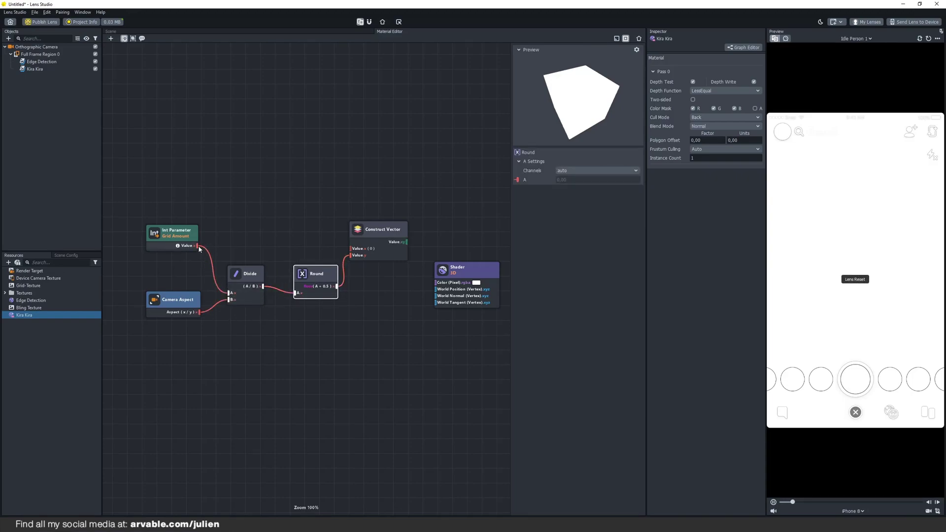
Wire Grid Amount's value into the Construct Vector node's x input and tidy the positions of the input nodes
{"action": "left_click_drag", "start_coordinate": [345, 250], "coordinate": [161, 246]}
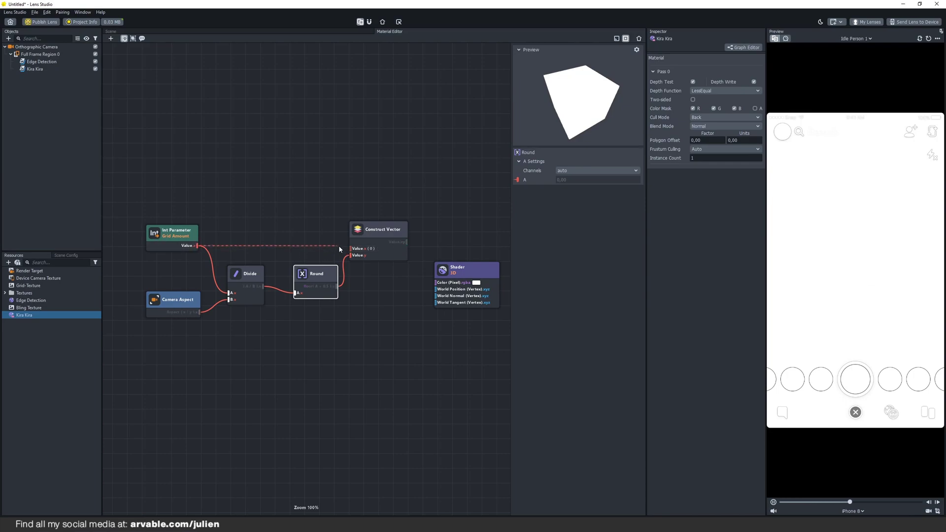
{"action": "left_click_drag", "start_coordinate": [350, 249], "coordinate": [350, 249]}
{"action": "left_click_drag", "start_coordinate": [176, 234], "coordinate": [172, 238]}
{"action": "left_click_drag", "start_coordinate": [244, 276], "coordinate": [243, 284]}
{"action": "mouse_move", "coordinate": [314, 277]}
{"action": "left_mouse_down"}
{"action": "mouse_move", "coordinate": [307, 281]}
{"action": "mouse_move", "coordinate": [314, 278]}
{"action": "left_mouse_up"}
{"action": "left_click", "coordinate": [324, 306]}
{"action": "left_click_drag", "start_coordinate": [167, 305], "coordinate": [171, 302]}
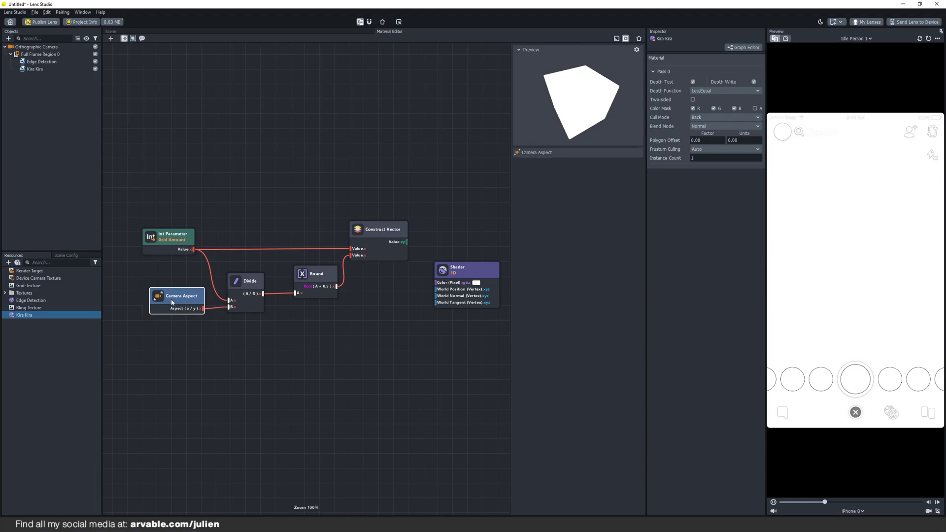
{"action": "left_click", "coordinate": [183, 327]}
Move the Shader node farther away from the Construct Vector node to free space between them
{"action": "left_click_drag", "start_coordinate": [441, 276], "coordinate": [474, 242]}
{"action": "scroll", "coordinate": [385, 268], "scroll_direction": "down", "scroll_amount": 2}
{"action": "left_click", "coordinate": [331, 234]}
{"action": "middle_click_drag", "start_coordinate": [337, 212], "coordinate": [329, 269]}
{"action": "scroll", "coordinate": [298, 242], "scroll_direction": "down", "scroll_amount": 1}
{"action": "left_click_drag", "start_coordinate": [390, 289], "coordinate": [418, 278]}
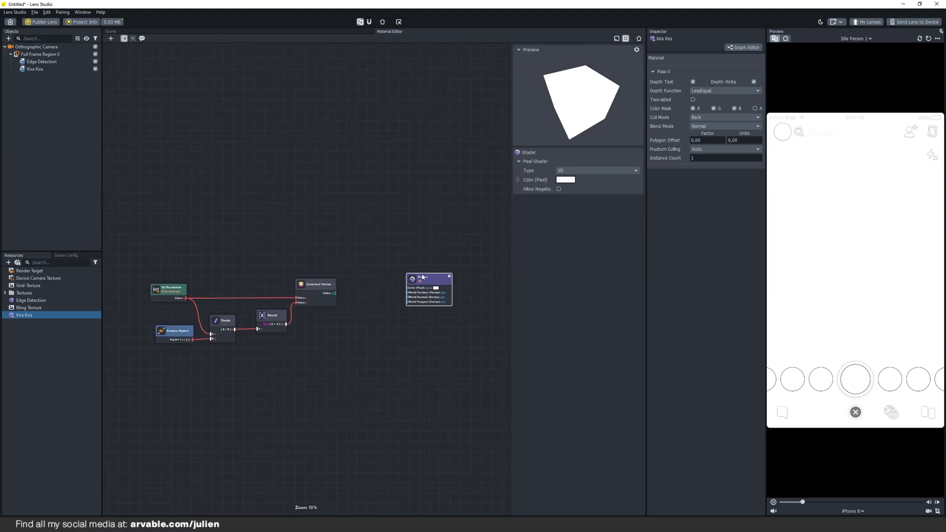
{"action": "left_click", "coordinate": [132, 485]}
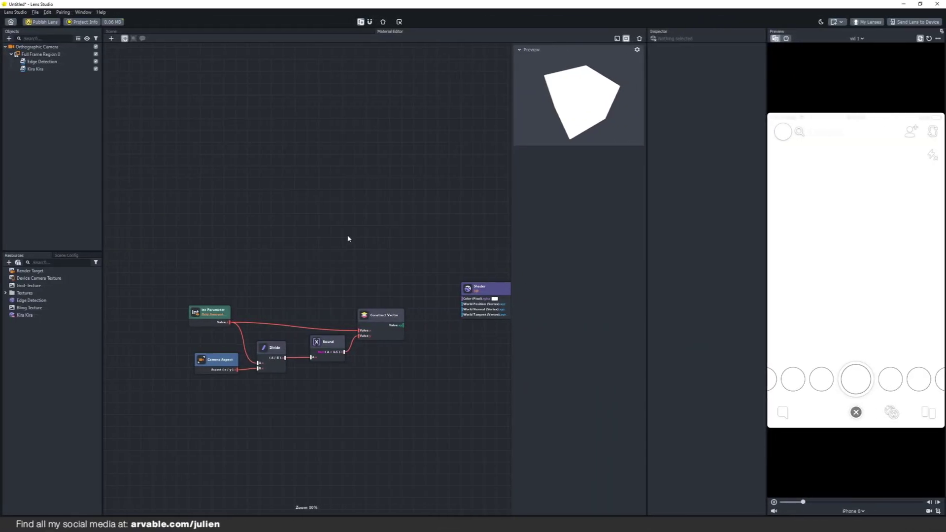
Add a Pixelize Coords node beside Construct Vector and wire the vector's value into its Divisions input
{"action": "right_click", "coordinate": [344, 236]}
{"action": "left_click", "coordinate": [347, 239]}
{"action": "type", "text": "pixel"}
{"action": "key", "text": "Return"}
{"action": "middle_click_drag", "start_coordinate": [396, 220], "coordinate": [340, 214]}
{"action": "left_click_drag", "start_coordinate": [418, 278], "coordinate": [474, 268]}
{"action": "left_click_drag", "start_coordinate": [323, 240], "coordinate": [410, 301]}
{"action": "middle_click_drag", "start_coordinate": [349, 242], "coordinate": [390, 261]}
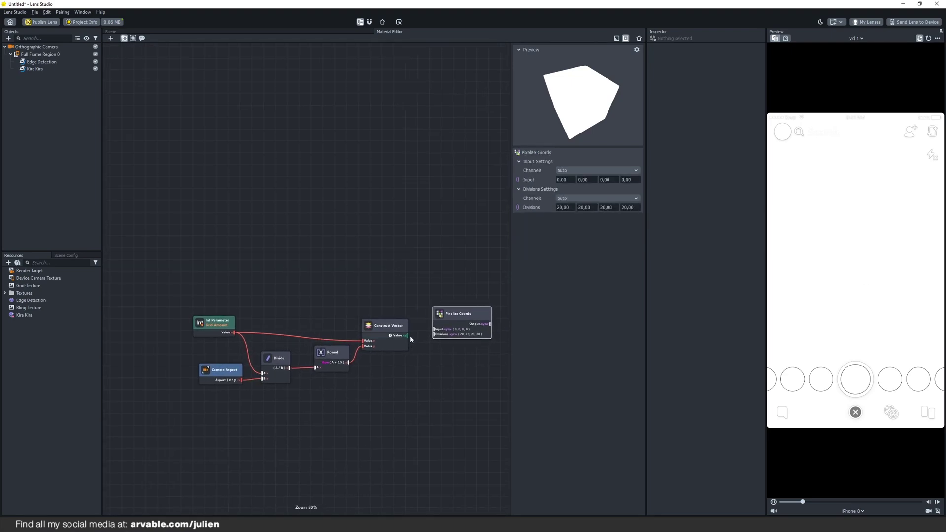
{"action": "left_click_drag", "start_coordinate": [432, 336], "coordinate": [433, 334]}
{"action": "middle_click_drag", "start_coordinate": [294, 260], "coordinate": [307, 270]}
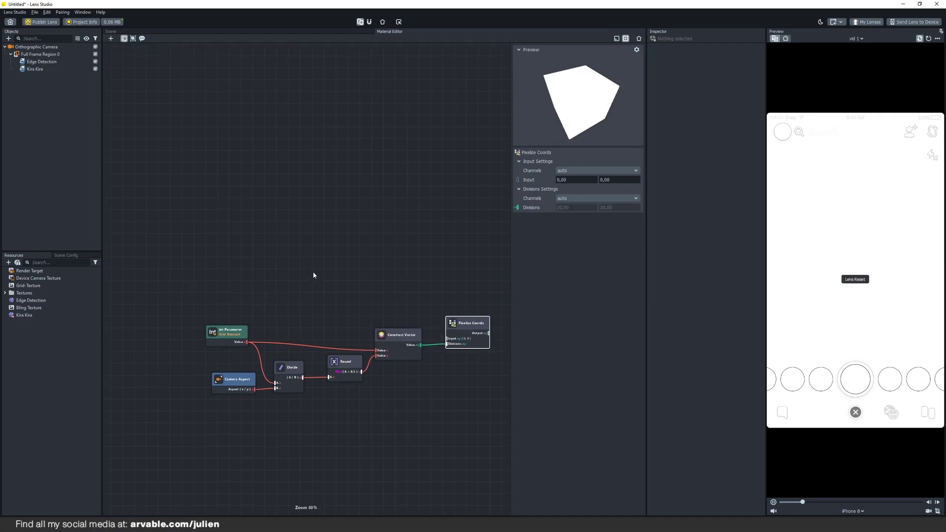
Add a Screen UV Coord node above the Grad Amount branch, near the Int Parameter node
{"action": "left_click", "coordinate": [316, 275]}
{"action": "key", "text": "Tab"}
{"action": "type", "text": "scre"}
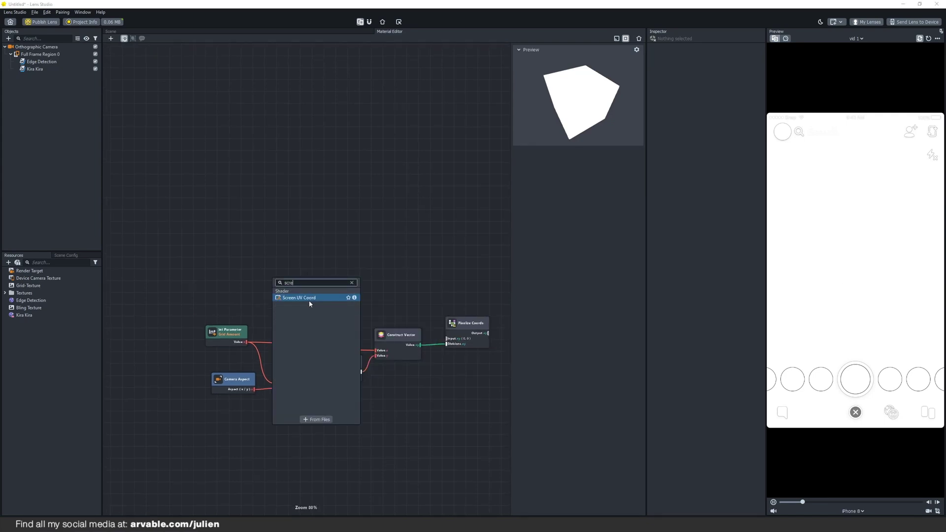
{"action": "left_click", "coordinate": [310, 298]}
{"action": "left_click_drag", "start_coordinate": [328, 278], "coordinate": [233, 272]}
{"action": "middle_click_drag", "start_coordinate": [347, 262], "coordinate": [306, 275]}
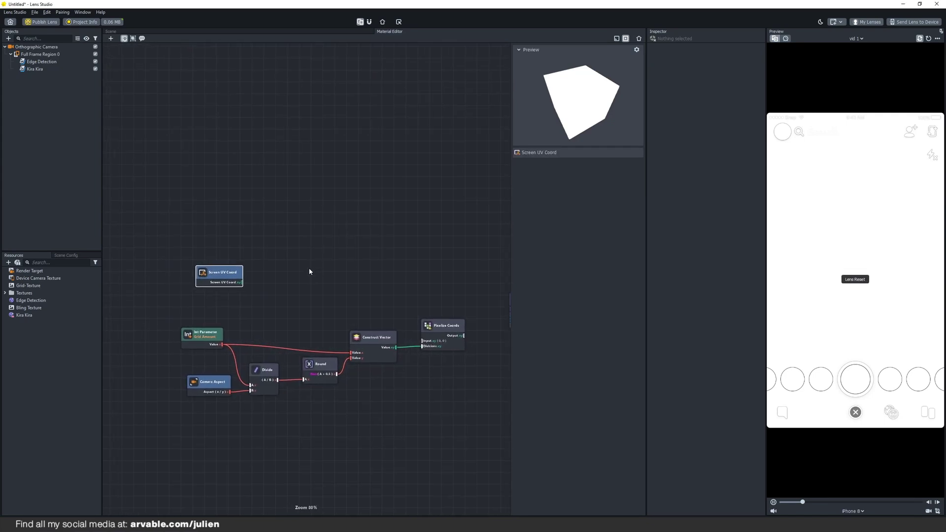
Wire Screen UV Coord into Pixelize Coords' Input and adjust the positions of both nodes
{"action": "left_click_drag", "start_coordinate": [427, 340], "coordinate": [425, 341]}
{"action": "left_click_drag", "start_coordinate": [222, 273], "coordinate": [204, 278]}
{"action": "left_click", "coordinate": [312, 256]}
{"action": "middle_click_drag", "start_coordinate": [313, 255], "coordinate": [299, 265]}
{"action": "left_click_drag", "start_coordinate": [442, 343], "coordinate": [450, 329]}
{"action": "left_click", "coordinate": [387, 281]}
Add a Scale Coords node and wire Screen UV Coord into Coords and the constructed vector into Scale
{"action": "right_click", "coordinate": [261, 281]}
{"action": "left_click", "coordinate": [283, 321]}
{"action": "type", "text": "scale"}
{"action": "key", "text": "Return"}
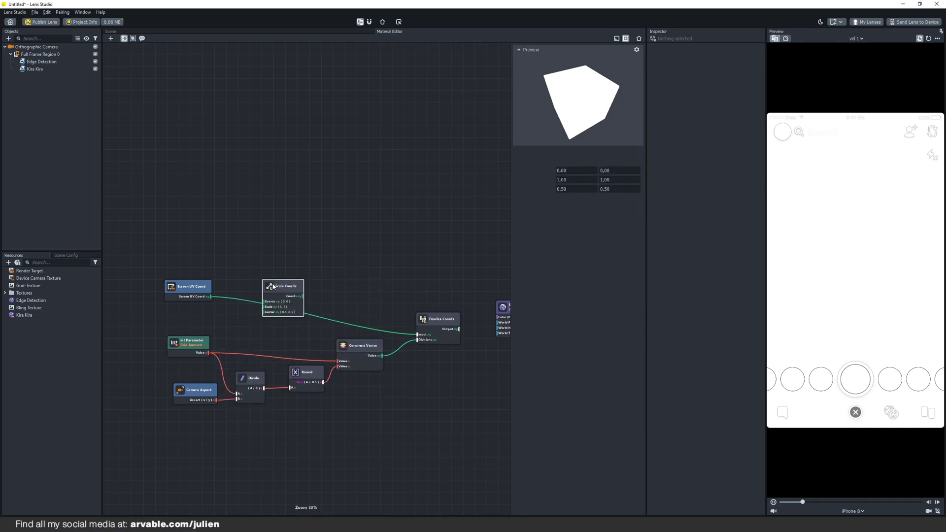
{"action": "left_click_drag", "start_coordinate": [278, 286], "coordinate": [248, 254]}
{"action": "mouse_move", "coordinate": [268, 243]}
{"action": "left_mouse_down"}
{"action": "mouse_move", "coordinate": [280, 240]}
{"action": "mouse_move", "coordinate": [258, 257]}
{"action": "left_mouse_up"}
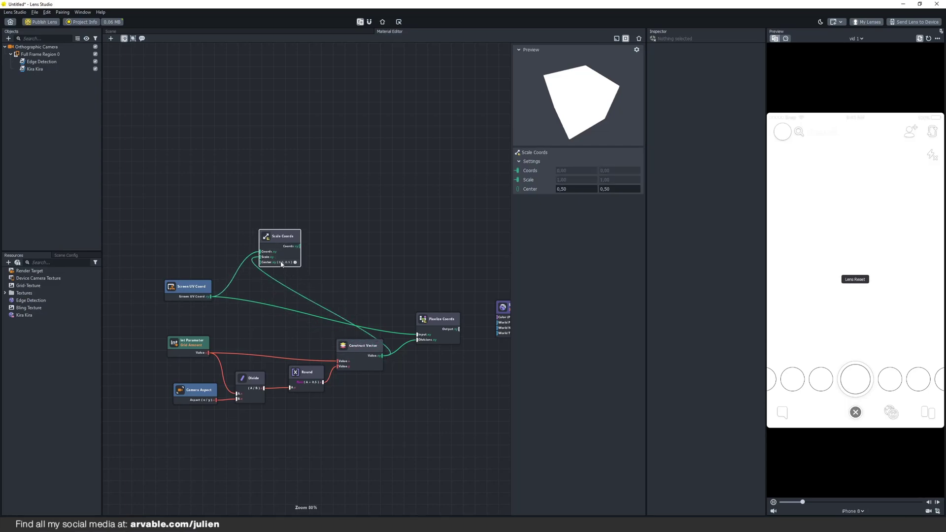
Set the Scale Coords node's Center to 0, 0
{"action": "scroll", "coordinate": [281, 265], "scroll_direction": "up", "scroll_amount": 6}
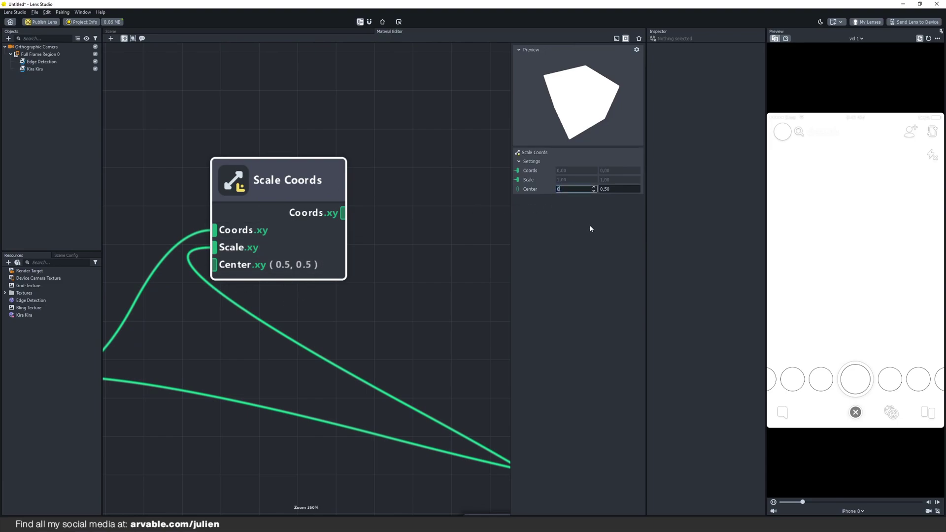
{"action": "type", "text": "0"}
{"action": "key", "text": "Tab"}
{"action": "type", "text": "0"}
{"action": "left_click", "coordinate": [348, 268]}
{"action": "scroll", "coordinate": [285, 246], "scroll_direction": "down", "scroll_amount": 8}
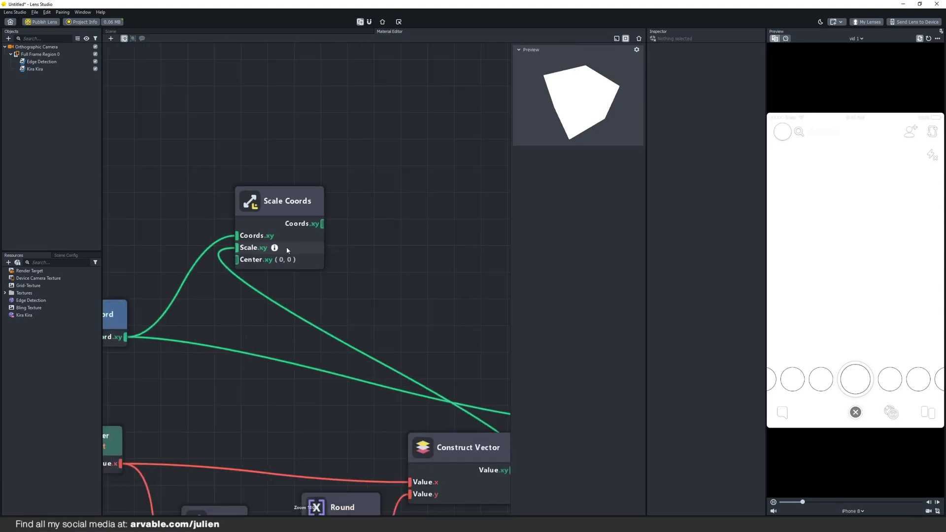
{"action": "middle_click_drag", "start_coordinate": [364, 232], "coordinate": [333, 262]}
{"action": "scroll", "coordinate": [316, 274], "scroll_direction": "up", "scroll_amount": 3}
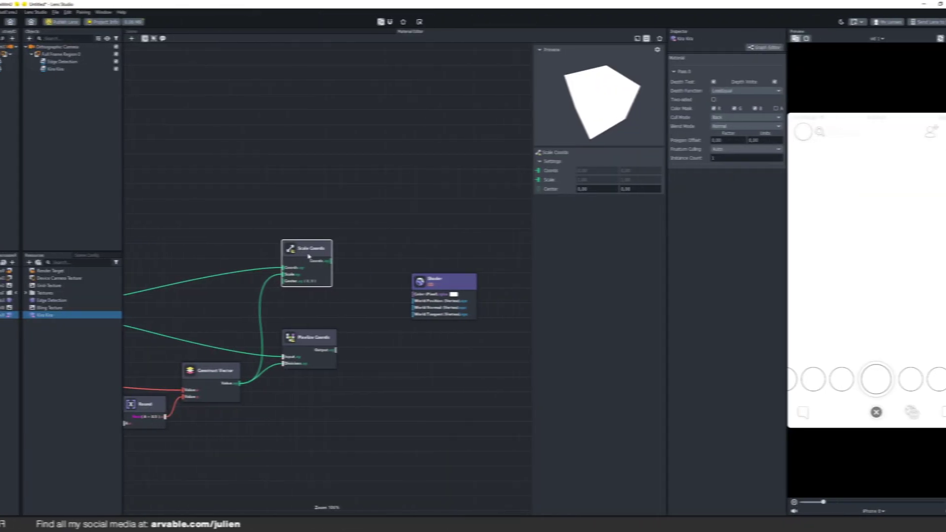
Move the Shader node farther out and add a Texture 2D Parameter node between Scale Coords and Shader
{"action": "middle_click_drag", "start_coordinate": [372, 232], "coordinate": [274, 236]}
{"action": "left_click_drag", "start_coordinate": [345, 283], "coordinate": [520, 289]}
{"action": "left_click", "coordinate": [357, 248]}
{"action": "scroll", "coordinate": [356, 249], "scroll_direction": "down", "scroll_amount": 3}
{"action": "middle_click_drag", "start_coordinate": [319, 261], "coordinate": [303, 274]}
{"action": "right_click", "coordinate": [296, 240]}
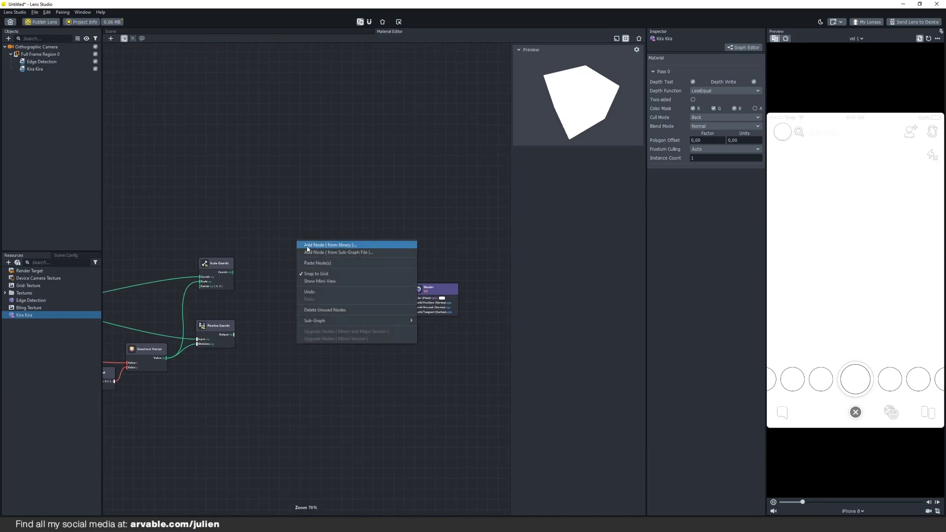
{"action": "left_click", "coordinate": [306, 247]}
{"action": "type", "text": "2d"}
{"action": "left_click", "coordinate": [290, 266]}
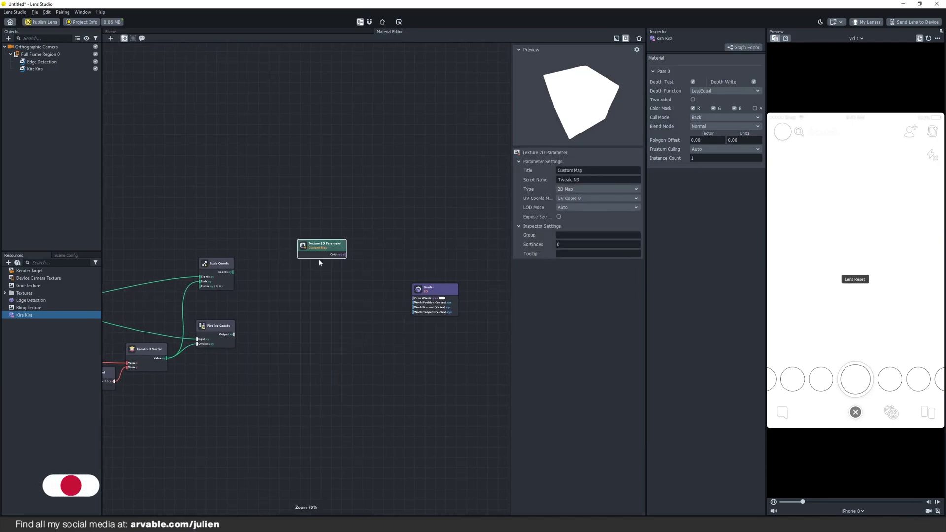
Duplicate the Texture 2D Parameter node three times and stack the four nodes in a column
{"action": "key", "text": "ctrl+v"}
{"action": "left_click_drag", "start_coordinate": [367, 319], "coordinate": [308, 278]}
{"action": "key", "text": "ctrl+v"}
{"action": "left_click_drag", "start_coordinate": [391, 341], "coordinate": [322, 312]}
{"action": "key", "text": "ctrl+d"}
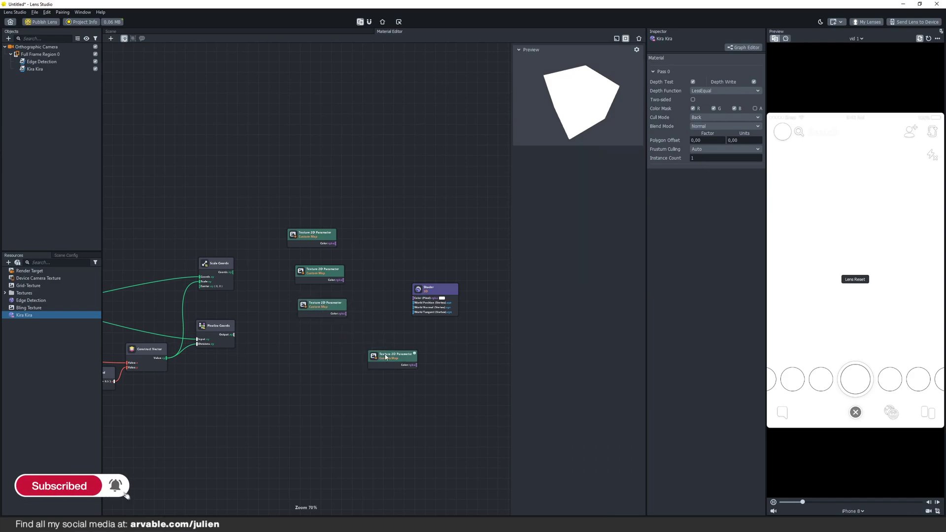
{"action": "left_click_drag", "start_coordinate": [386, 358], "coordinate": [363, 331]}
{"action": "scroll", "coordinate": [362, 331], "scroll_direction": "up", "scroll_amount": 4}
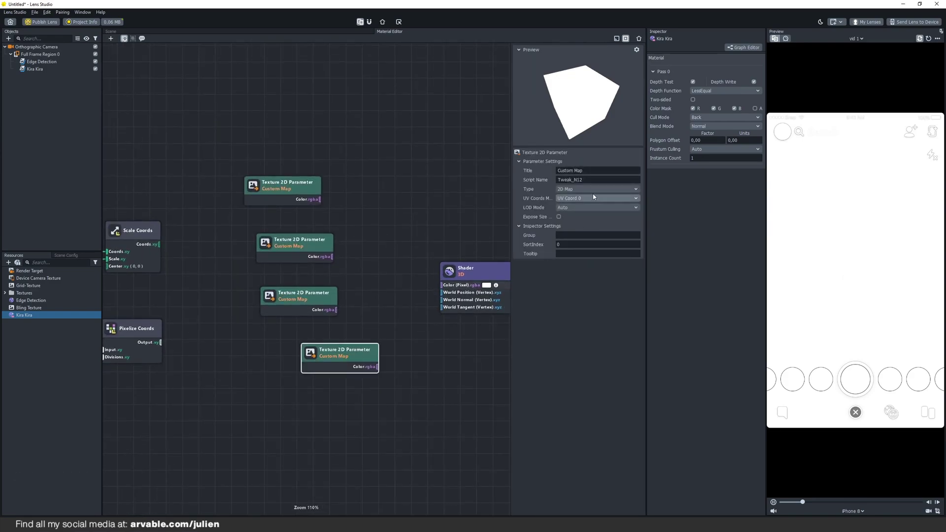
Title the lowest Texture 2D Parameter node Device Texture
{"action": "left_click", "coordinate": [589, 170]}
{"action": "type", "text": "Devic"}
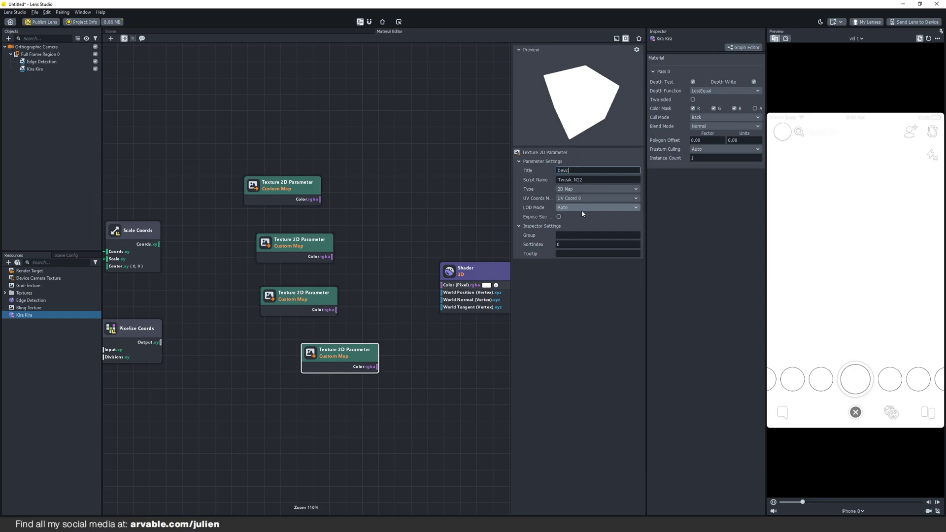
{"action": "type", "text": "e Texture"}
{"action": "key", "text": "Return"}
Title the third Texture 2D Parameter node Render Target and set its UV coordinates mode to Custom
{"action": "left_click", "coordinate": [304, 295]}
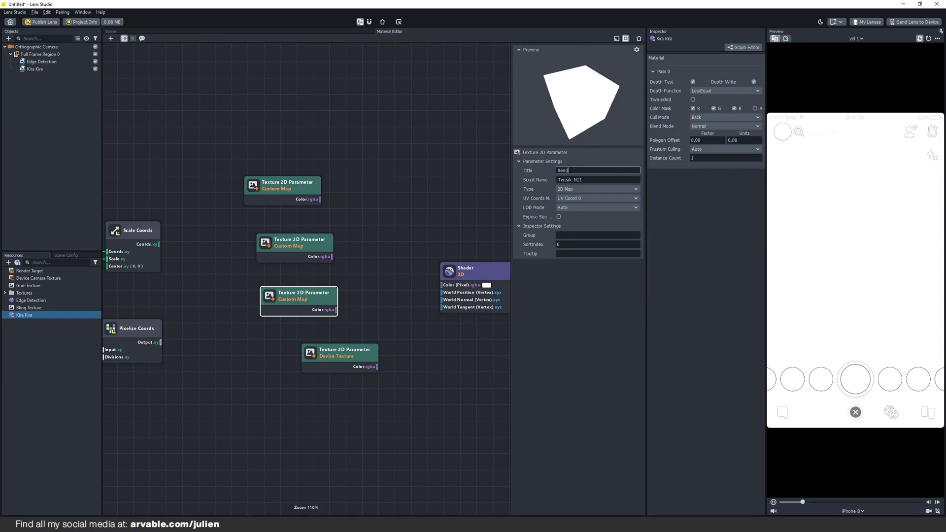
{"action": "left_click", "coordinate": [581, 198]}
{"action": "left_click", "coordinate": [573, 215]}
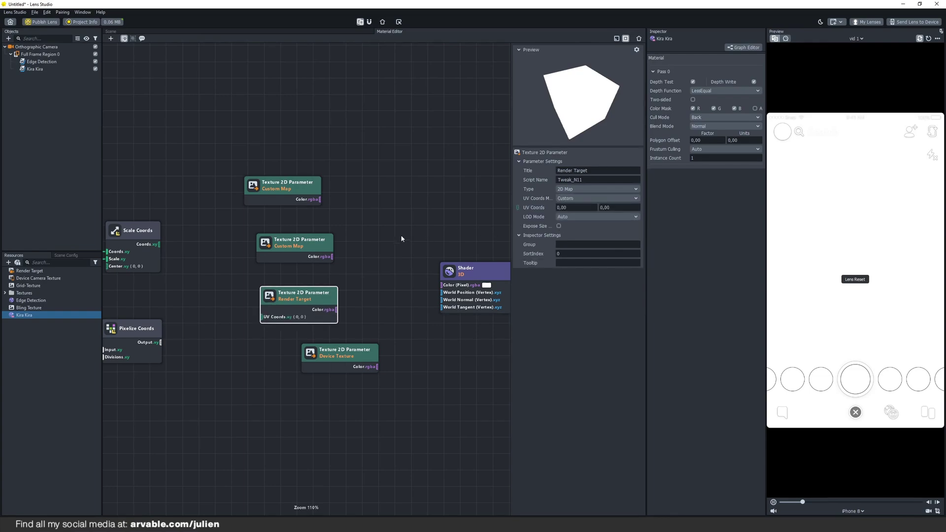
Title the uppermost texture node Single Texture with custom UV coordinates, and title the second one Grid Texture
{"action": "left_click", "coordinate": [305, 196]}
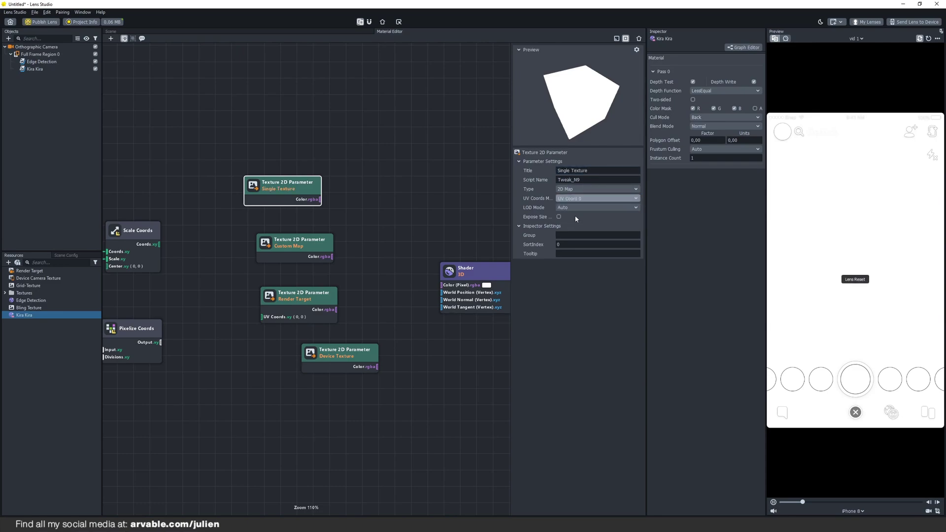
{"action": "left_click", "coordinate": [296, 246]}
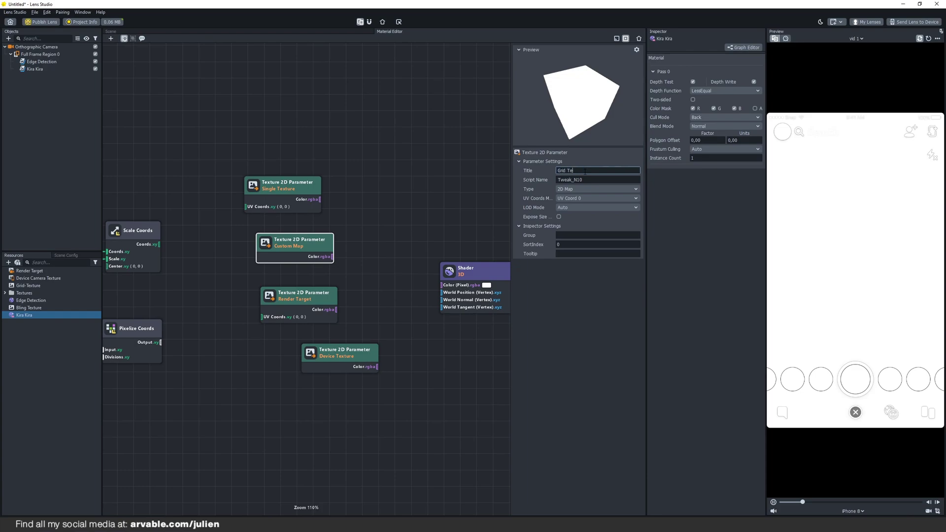
{"action": "left_click", "coordinate": [356, 169]}
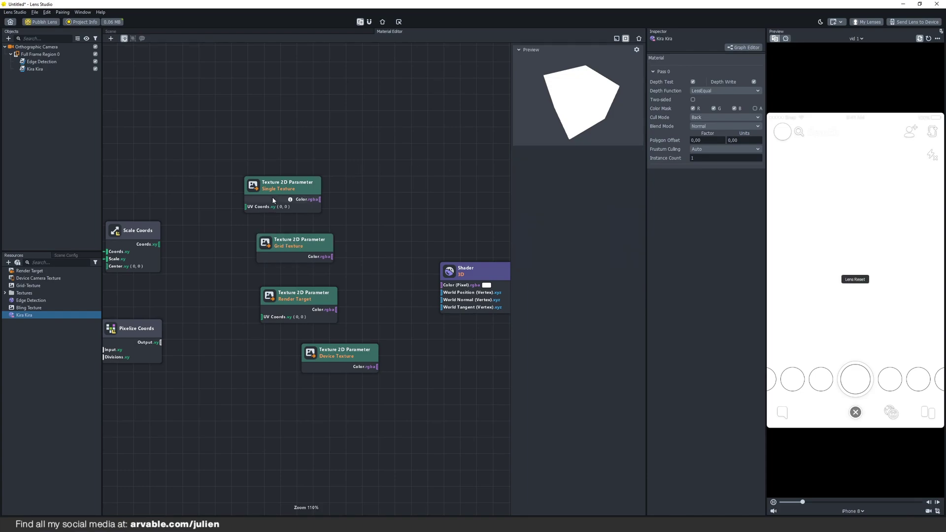
Move the Shader node farther away from the four texture parameter nodes
{"action": "left_click_drag", "start_coordinate": [227, 144], "coordinate": [379, 372]}
{"action": "left_click", "coordinate": [386, 331]}
{"action": "middle_click_drag", "start_coordinate": [392, 213], "coordinate": [277, 218]}
{"action": "left_click_drag", "start_coordinate": [391, 273], "coordinate": [500, 270]}
{"action": "left_click", "coordinate": [380, 227]}
{"action": "middle_click_drag", "start_coordinate": [321, 219], "coordinate": [258, 224]}
Add a Multiply node between the texture nodes and the Shader, with A channels set to rgba
{"action": "right_click", "coordinate": [259, 225]}
{"action": "left_click", "coordinate": [270, 228]}
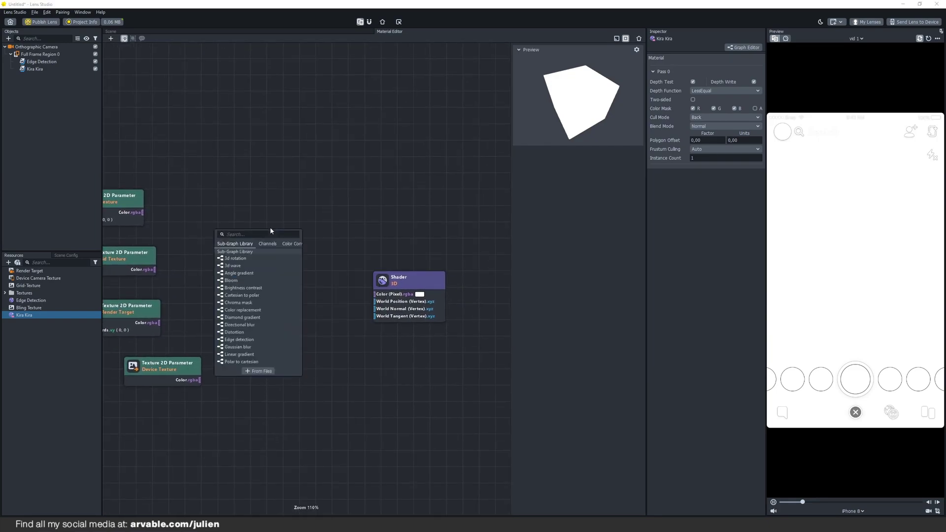
{"action": "type", "text": "mult"}
{"action": "key", "text": "Return"}
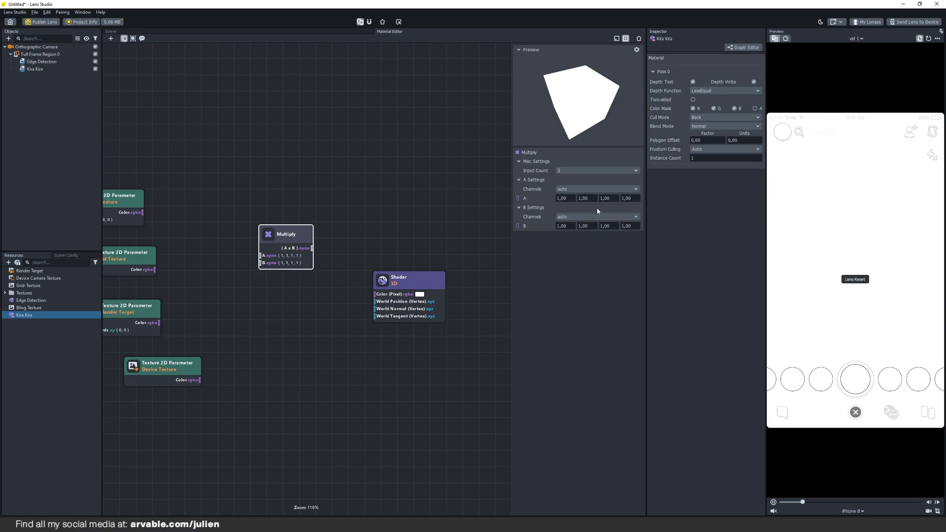
{"action": "left_click", "coordinate": [586, 189]}
{"action": "left_click", "coordinate": [572, 208]}
{"action": "middle_click_drag", "start_coordinate": [379, 213], "coordinate": [347, 216]}
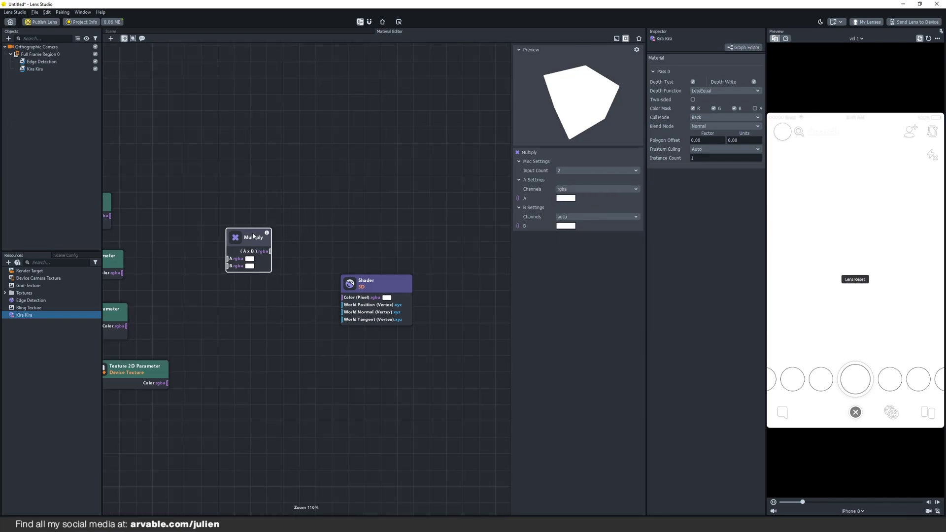
Duplicate the rgba Multiply node and place the copy above the Shader, with the original nearer the textures
{"action": "key", "text": "ctrl+c"}
{"action": "key", "text": "ctrl+v"}
{"action": "left_click_drag", "start_coordinate": [386, 301], "coordinate": [320, 217]}
{"action": "left_click_drag", "start_coordinate": [248, 237], "coordinate": [228, 259]}
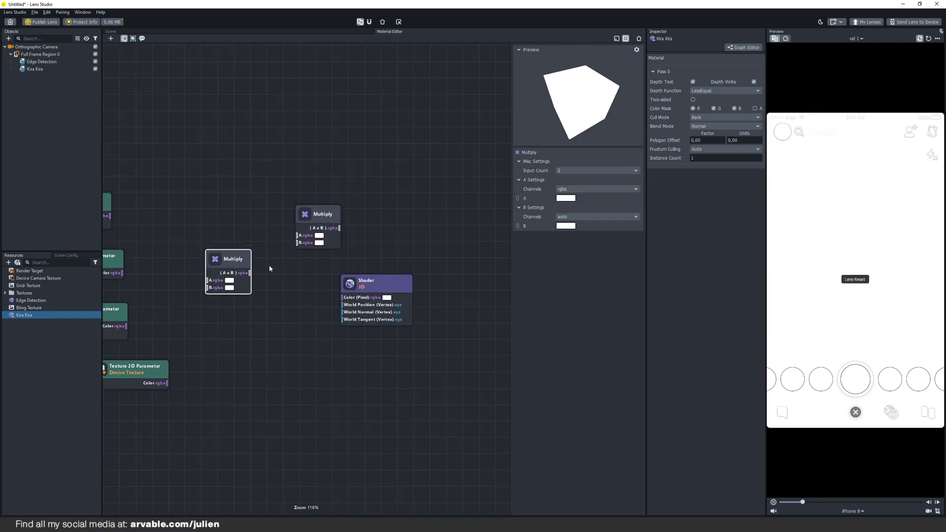
Shift the Shader node outward and add a Blend node of type Add in front of it
{"action": "left_click", "coordinate": [374, 280]}
{"action": "left_click_drag", "start_coordinate": [374, 280], "coordinate": [491, 272]}
{"action": "middle_click_drag", "start_coordinate": [451, 249], "coordinate": [352, 250]}
{"action": "left_click_drag", "start_coordinate": [382, 271], "coordinate": [436, 267]}
{"action": "left_click", "coordinate": [365, 254]}
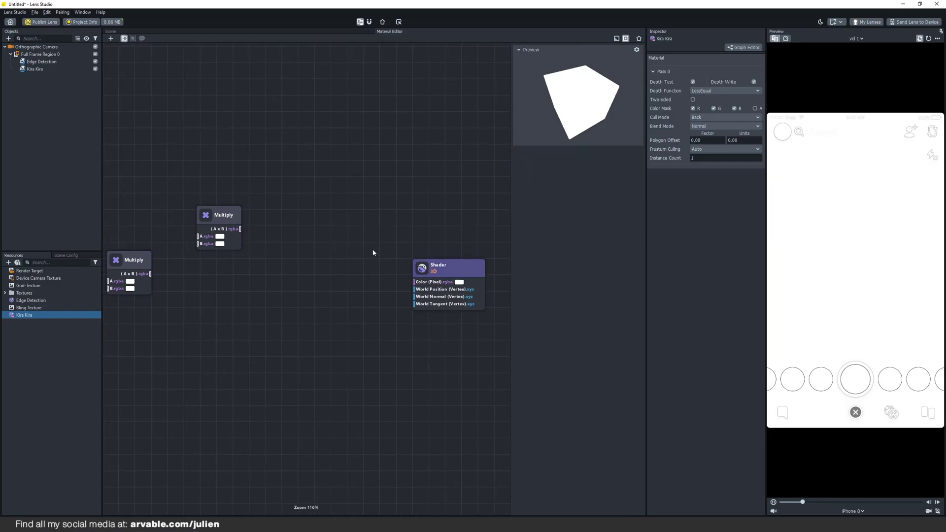
{"action": "right_click", "coordinate": [321, 264]}
{"action": "type", "text": "blend"}
{"action": "key", "text": "Return"}
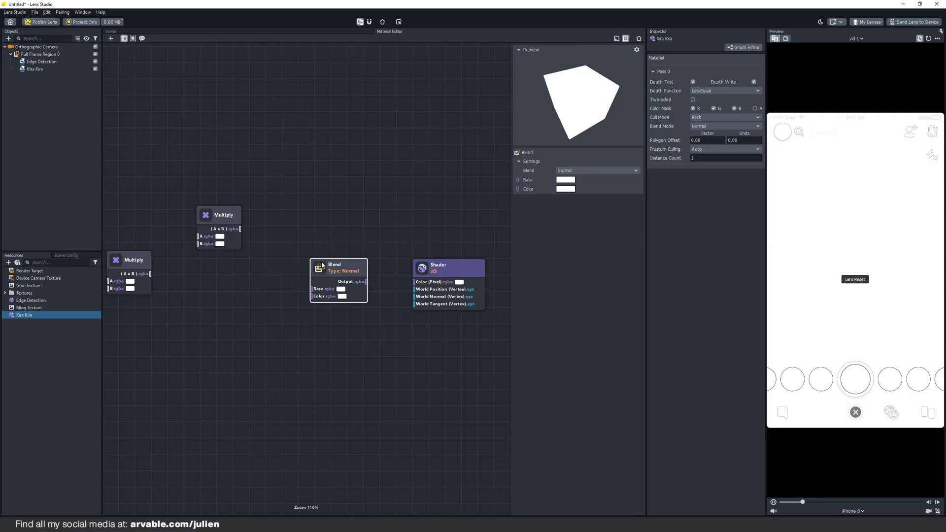
{"action": "left_click", "coordinate": [572, 171]}
{"action": "left_click", "coordinate": [571, 220]}
Bring Device Texture near the Blend node, wire it into Blend's Color, and connect Blend's output to the Shader's pixel color
{"action": "middle_click_drag", "start_coordinate": [354, 193], "coordinate": [453, 174]}
{"action": "left_click", "coordinate": [413, 192]}
{"action": "left_click_drag", "start_coordinate": [162, 346], "coordinate": [342, 327]}
{"action": "middle_click_drag", "start_coordinate": [385, 320], "coordinate": [321, 328]}
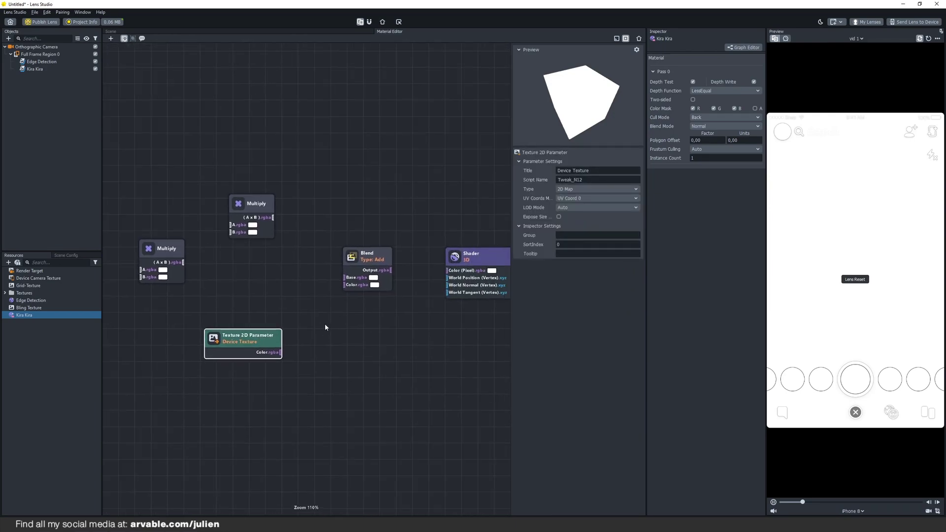
{"action": "left_click_drag", "start_coordinate": [280, 352], "coordinate": [296, 342]}
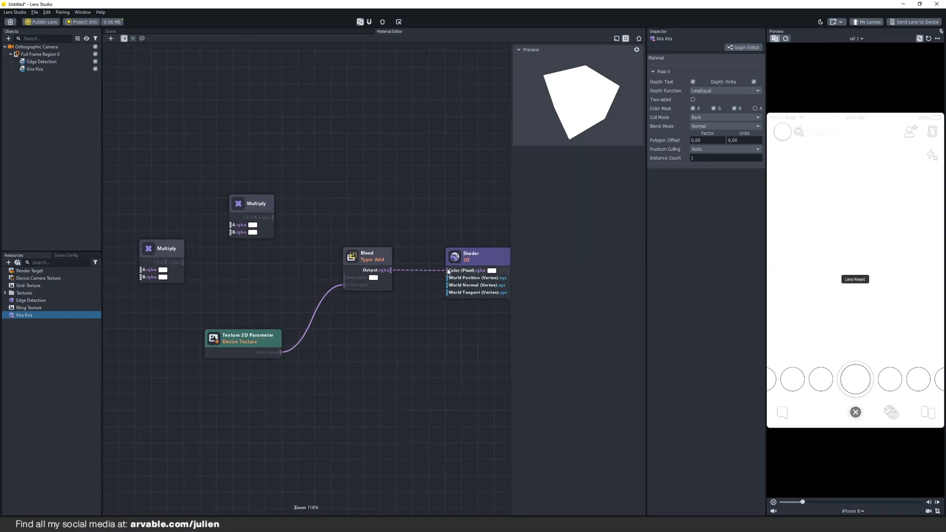
{"action": "left_click_drag", "start_coordinate": [449, 271], "coordinate": [448, 271]}
Chain the first Multiply into the second one's A, connect the second to Blend's Base, and align it with the row
{"action": "middle_click_drag", "start_coordinate": [275, 223], "coordinate": [348, 215]}
{"action": "left_click_drag", "start_coordinate": [419, 272], "coordinate": [419, 271]}
{"action": "left_click_drag", "start_coordinate": [329, 197], "coordinate": [337, 242]}
Wire Scale Coords into Single Texture's UV Coords and Pixelize Coords' output into Render Target's UV Coords
{"action": "middle_click_drag", "start_coordinate": [267, 207], "coordinate": [446, 203]}
{"action": "middle_click_drag", "start_coordinate": [354, 238], "coordinate": [417, 230]}
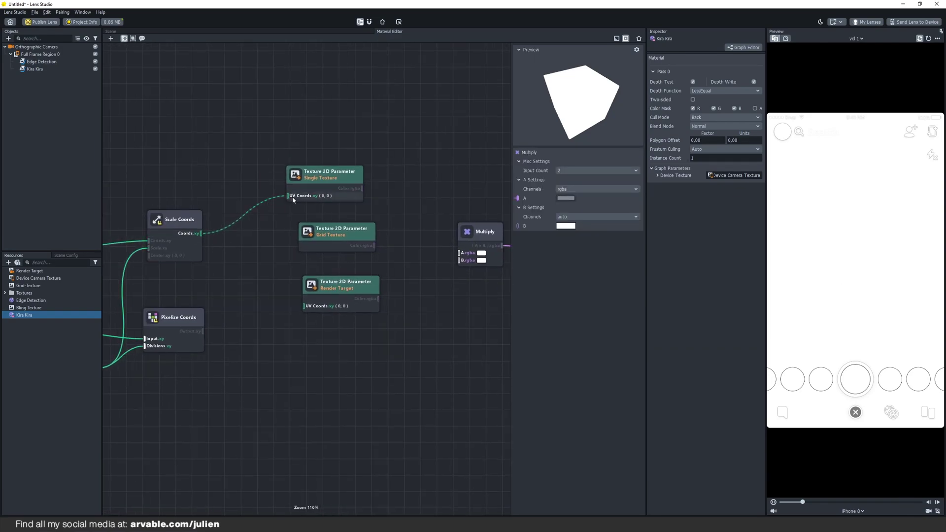
{"action": "left_click_drag", "start_coordinate": [310, 306], "coordinate": [310, 305]}
{"action": "middle_click_drag", "start_coordinate": [401, 264], "coordinate": [303, 276]}
Wire Single Texture into the first Multiply's A input and Render Target into its B input
{"action": "left_click_drag", "start_coordinate": [358, 275], "coordinate": [357, 271]}
{"action": "left_click_drag", "start_coordinate": [260, 199], "coordinate": [355, 264]}
{"action": "middle_click_drag", "start_coordinate": [420, 183], "coordinate": [331, 190]}
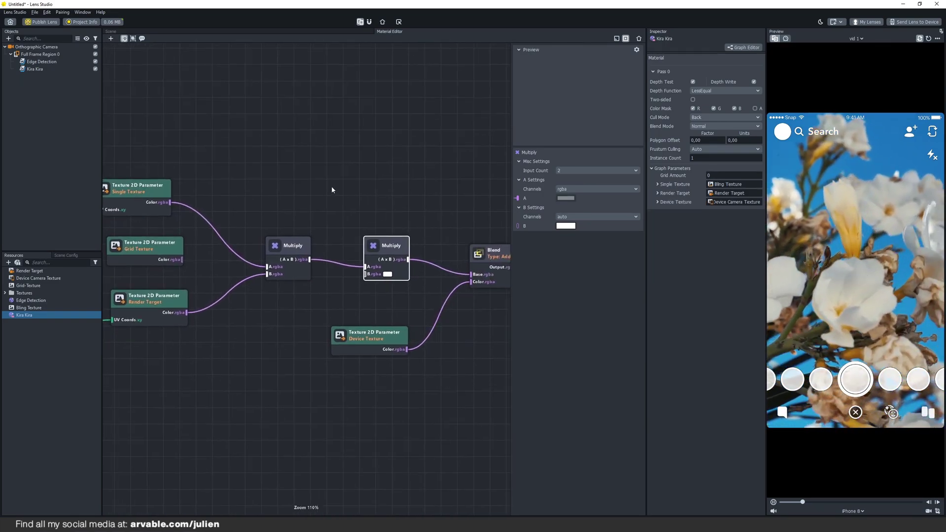
Assign Device Camera Texture, Render Target and Bling Texture to the material's Device Texture, Render Target and Single Texture parameters
{"action": "left_click", "coordinate": [701, 207]}
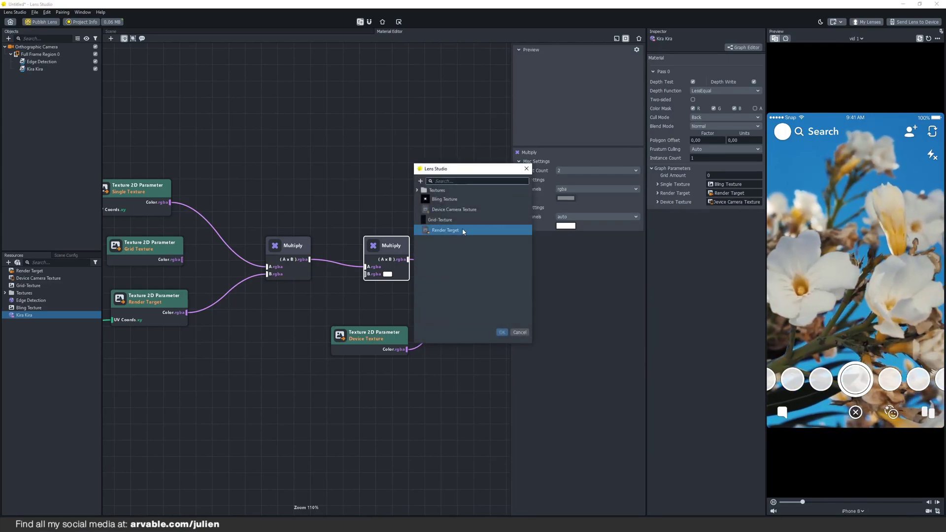
{"action": "double_click", "coordinate": [454, 210]}
{"action": "left_click", "coordinate": [737, 194]}
{"action": "left_click", "coordinate": [738, 196]}
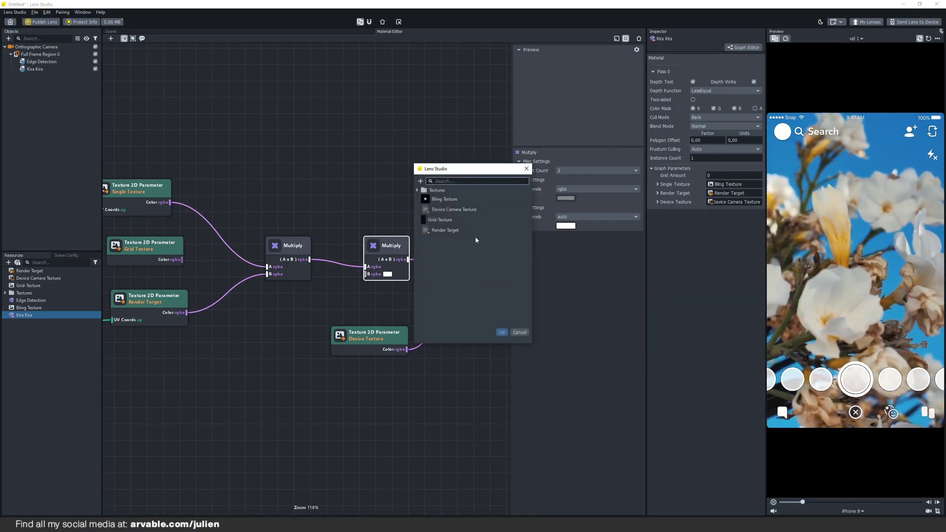
{"action": "double_click", "coordinate": [457, 231]}
{"action": "left_click", "coordinate": [728, 186]}
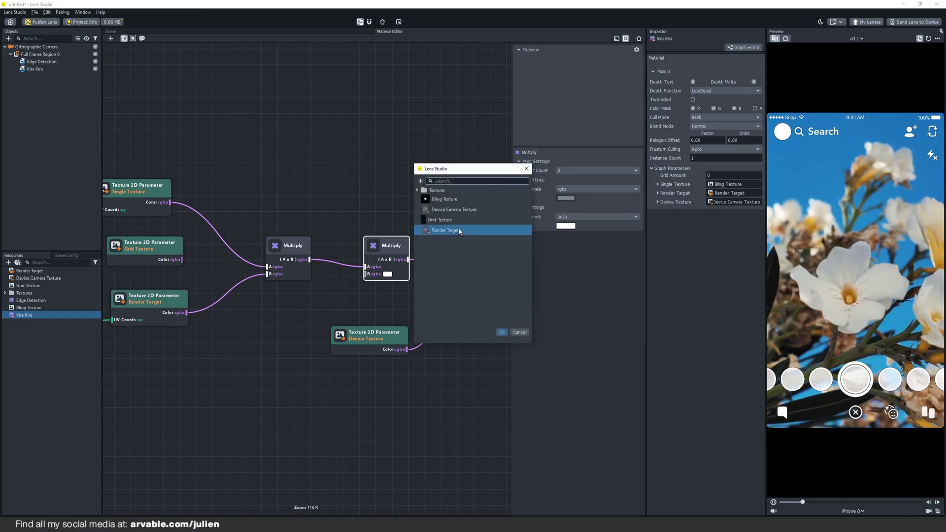
{"action": "left_click", "coordinate": [443, 199]}
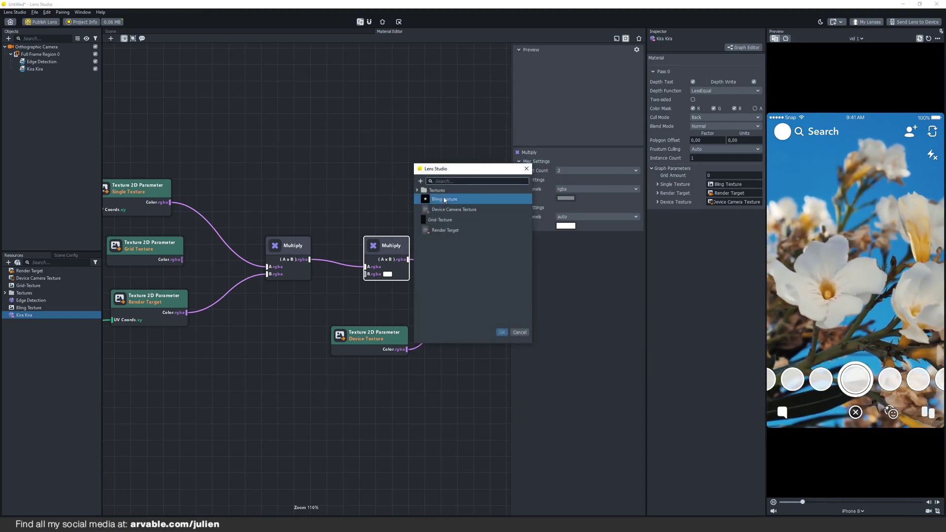
{"action": "left_click", "coordinate": [502, 332]}
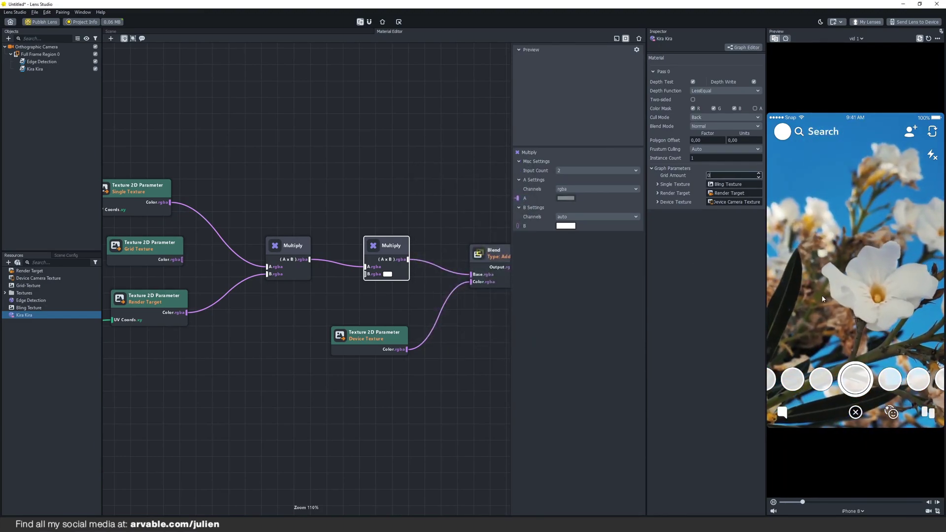
Set the material's Grid Amount to 16
{"action": "left_click", "coordinate": [726, 176]}
{"action": "type", "text": "16"}
{"action": "key", "text": "Return"}
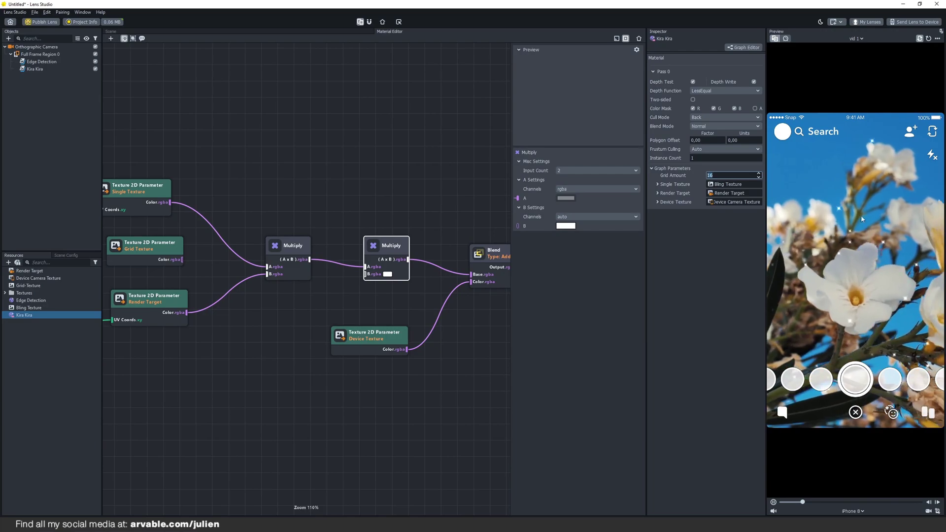
{"action": "left_click", "coordinate": [751, 259]}
Try other colors on the second Multiply's B input
{"action": "scroll", "coordinate": [430, 223], "scroll_direction": "up", "scroll_amount": 5}
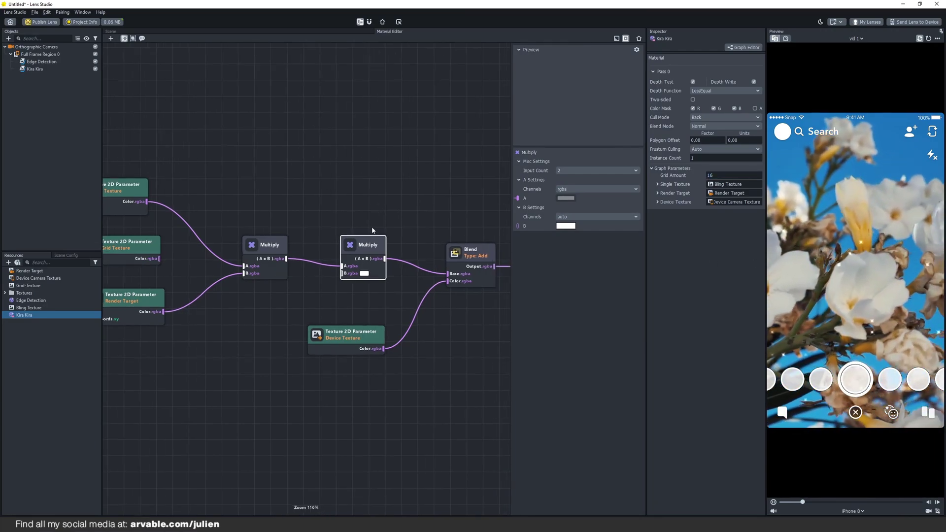
{"action": "left_click_drag", "start_coordinate": [324, 191], "coordinate": [370, 291]}
{"action": "left_click", "coordinate": [349, 273]}
{"action": "mouse_move", "coordinate": [539, 230]}
{"action": "left_mouse_down"}
{"action": "mouse_move", "coordinate": [556, 188]}
{"action": "mouse_move", "coordinate": [470, 177]}
{"action": "mouse_move", "coordinate": [548, 171]}
{"action": "mouse_move", "coordinate": [476, 171]}
{"action": "mouse_move", "coordinate": [525, 170]}
{"action": "mouse_move", "coordinate": [510, 170]}
{"action": "left_mouse_up"}
{"action": "left_click", "coordinate": [522, 187]}
{"action": "left_click", "coordinate": [536, 328]}
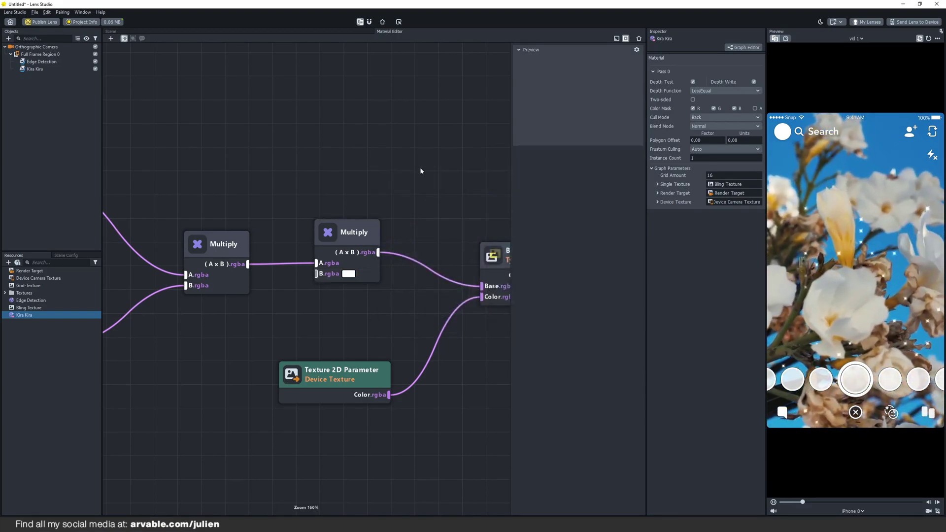
Disconnect the Single Texture node from the first Multiply's A input
{"action": "scroll", "coordinate": [420, 167], "scroll_direction": "down", "scroll_amount": 10}
{"action": "middle_click_drag", "start_coordinate": [417, 171], "coordinate": [363, 205]}
{"action": "scroll", "coordinate": [316, 191], "scroll_direction": "up", "scroll_amount": 3}
{"action": "scroll", "coordinate": [339, 254], "scroll_direction": "up", "scroll_amount": 5}
{"action": "middle_click_drag", "start_coordinate": [338, 253], "coordinate": [291, 255]}
{"action": "left_click_drag", "start_coordinate": [304, 248], "coordinate": [304, 244]}
{"action": "middle_click_drag", "start_coordinate": [304, 204], "coordinate": [325, 269]}
{"action": "left_click_drag", "start_coordinate": [196, 213], "coordinate": [294, 343]}
{"action": "left_click", "coordinate": [313, 305]}
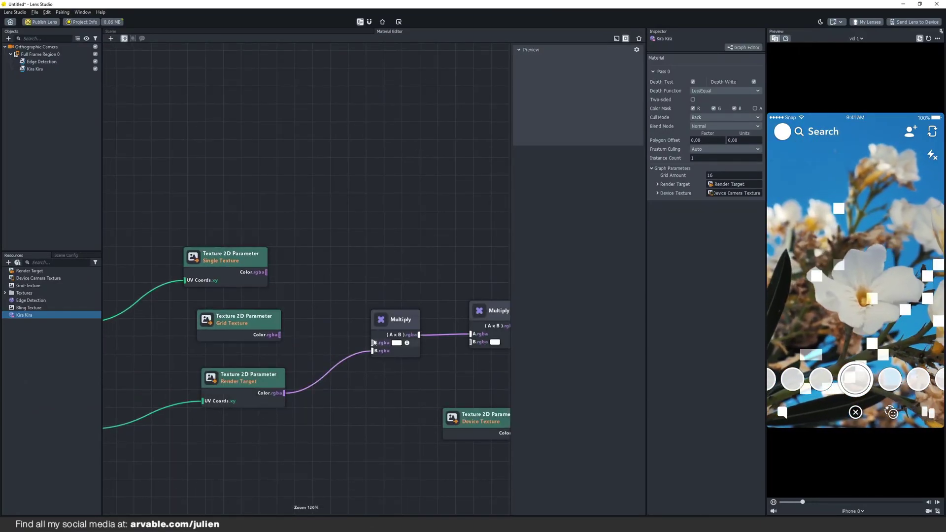
Add a DropList Parameter node to the graph and place it above the texture nodes
{"action": "middle_click_drag", "start_coordinate": [315, 195], "coordinate": [313, 208]}
{"action": "right_click", "coordinate": [313, 209]}
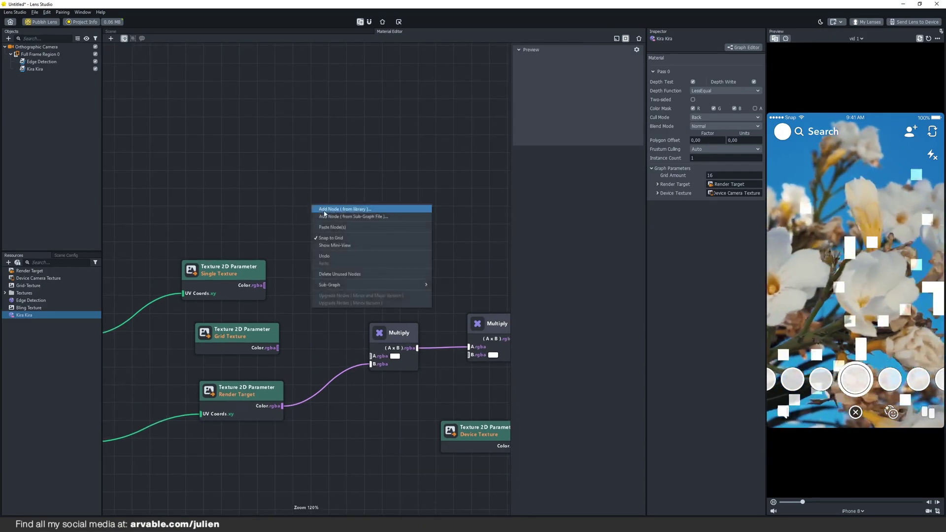
{"action": "type", "text": "dropl"}
{"action": "key", "text": "Return"}
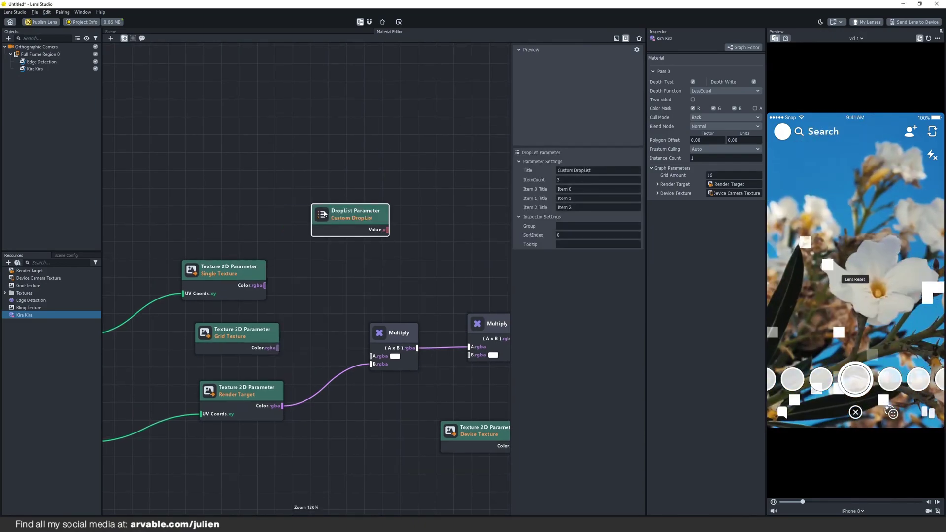
{"action": "left_click_drag", "start_coordinate": [325, 215], "coordinate": [265, 135]}
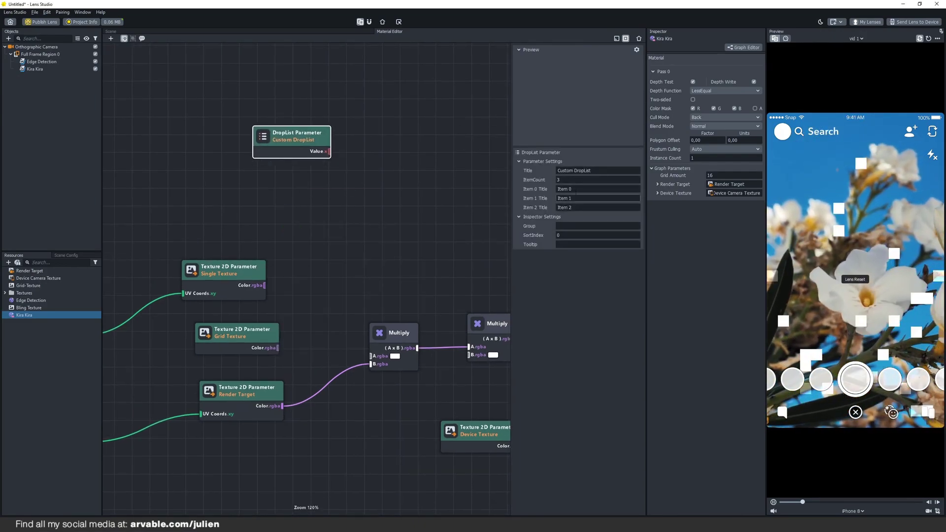
Set the DropList's item count to 2 and title its items Single Texture and Grid Texture
{"action": "left_click", "coordinate": [367, 191]}
{"action": "left_click", "coordinate": [289, 139]}
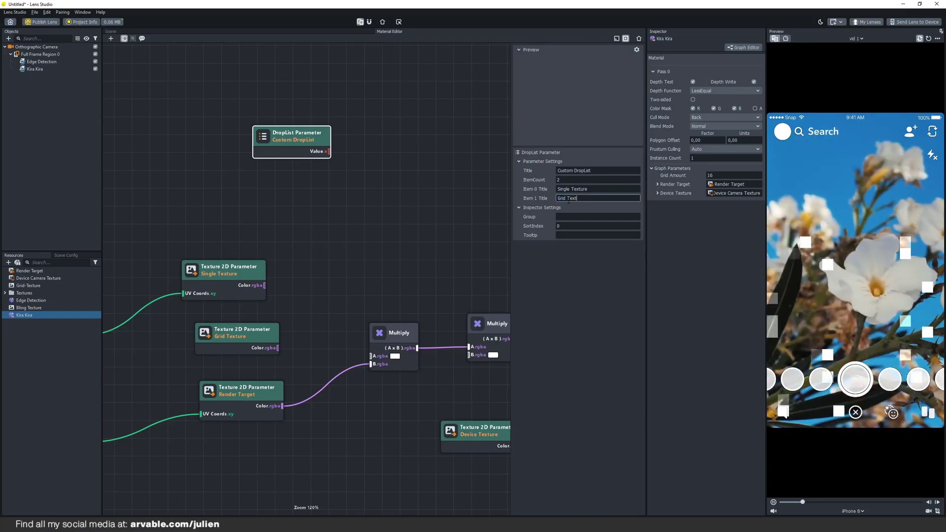
{"action": "left_click", "coordinate": [344, 235]}
Add a Switch node between the DropList and the first Multiply, and set its Count to 2
{"action": "right_click", "coordinate": [341, 230]}
{"action": "type", "text": "sw"}
{"action": "left_click", "coordinate": [326, 254]}
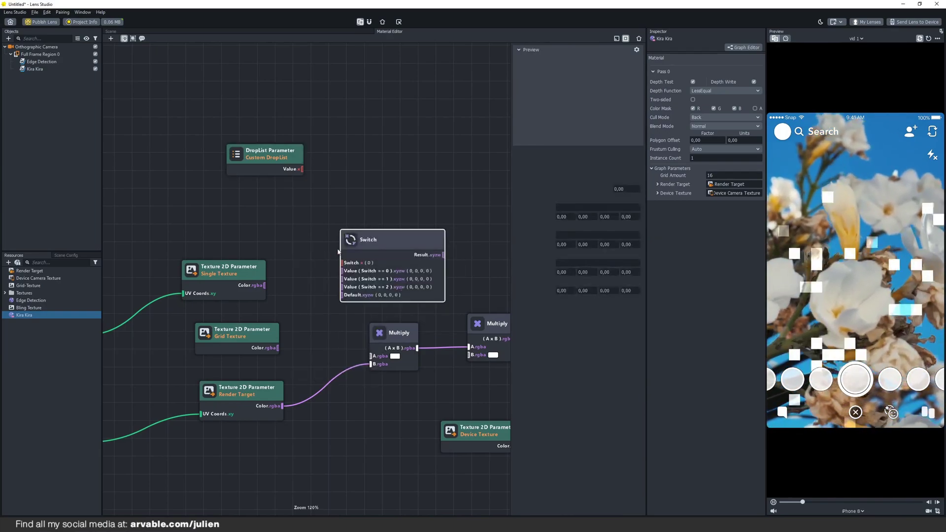
{"action": "left_click_drag", "start_coordinate": [370, 242], "coordinate": [351, 215]}
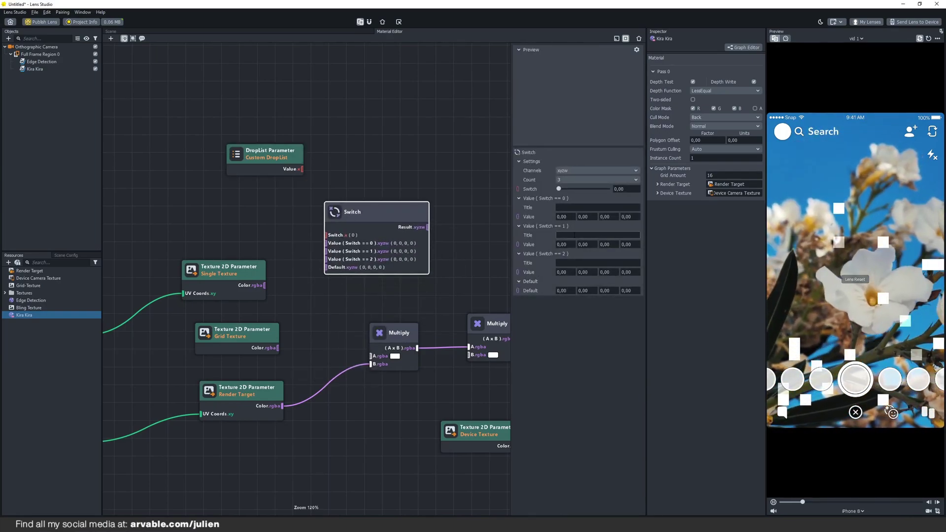
{"action": "left_click", "coordinate": [596, 179]}
{"action": "left_click", "coordinate": [591, 176]}
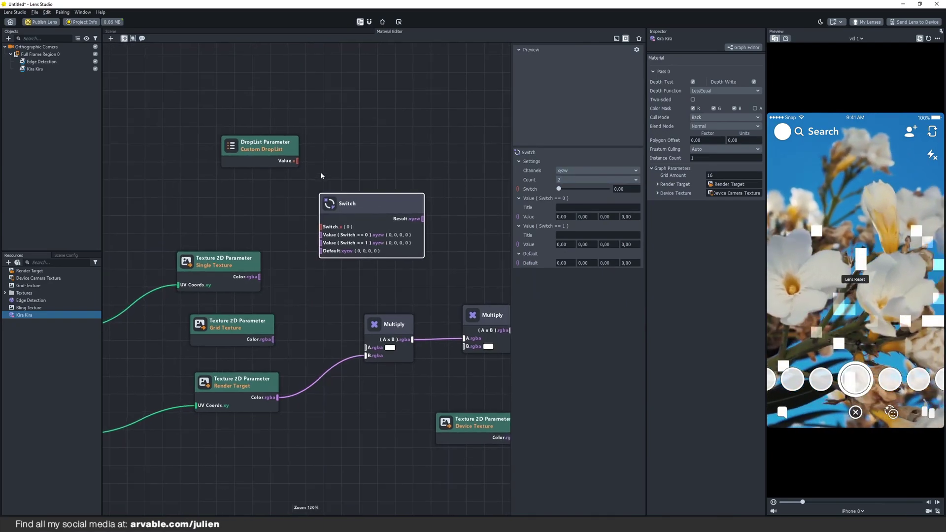
Wire the DropList into Switch's selector, Single Texture into its value 0 and Grid Texture into its value 1
{"action": "left_click_drag", "start_coordinate": [297, 161], "coordinate": [320, 227]}
{"action": "left_click_drag", "start_coordinate": [261, 143], "coordinate": [238, 121]}
{"action": "middle_click_drag", "start_coordinate": [340, 161], "coordinate": [346, 158]}
{"action": "left_click", "coordinate": [333, 186]}
{"action": "left_click_drag", "start_coordinate": [279, 336], "coordinate": [327, 239]}
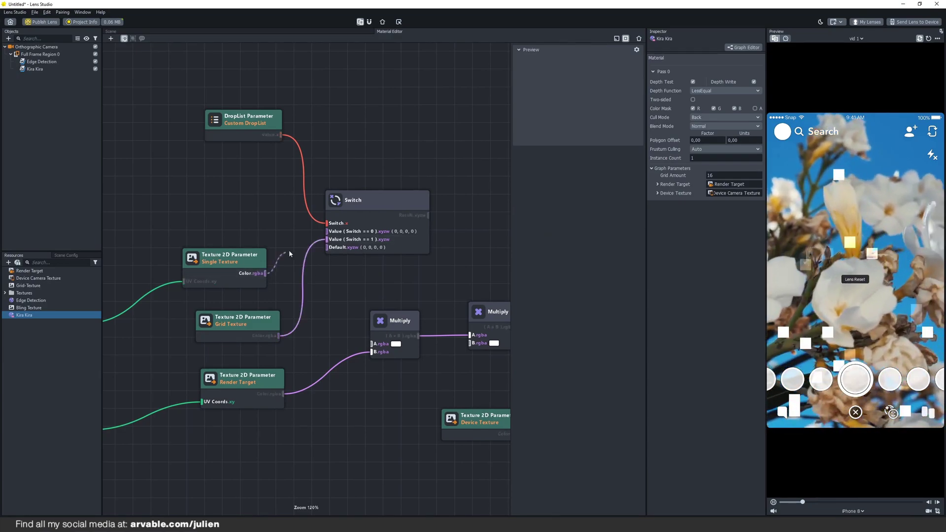
{"action": "left_click_drag", "start_coordinate": [265, 273], "coordinate": [327, 231]}
Set the Switch's Default to 1, 1, 1, 1 and wire its Result into the first Multiply's A input
{"action": "left_click", "coordinate": [388, 233]}
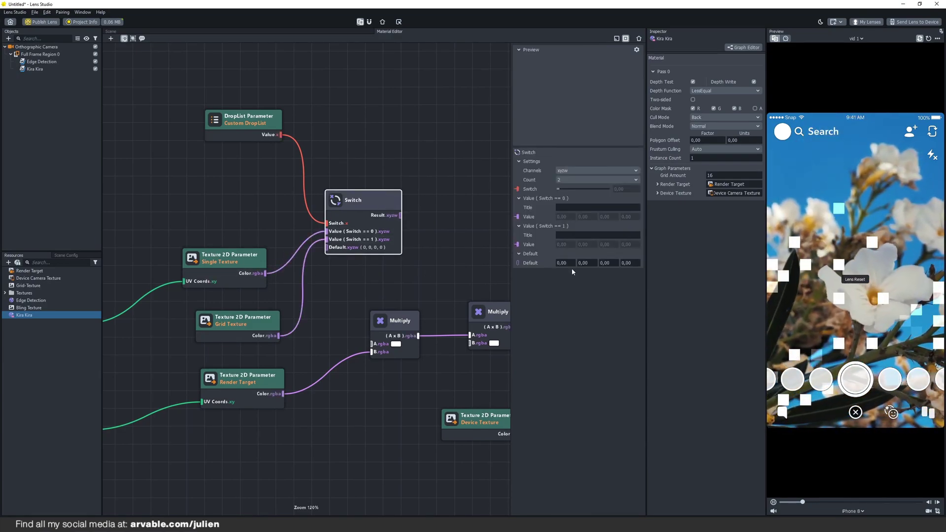
{"action": "left_click_drag", "start_coordinate": [591, 263], "coordinate": [621, 263]}
{"action": "type", "text": "1"}
{"action": "type", "text": "11"}
{"action": "left_click", "coordinate": [451, 242]}
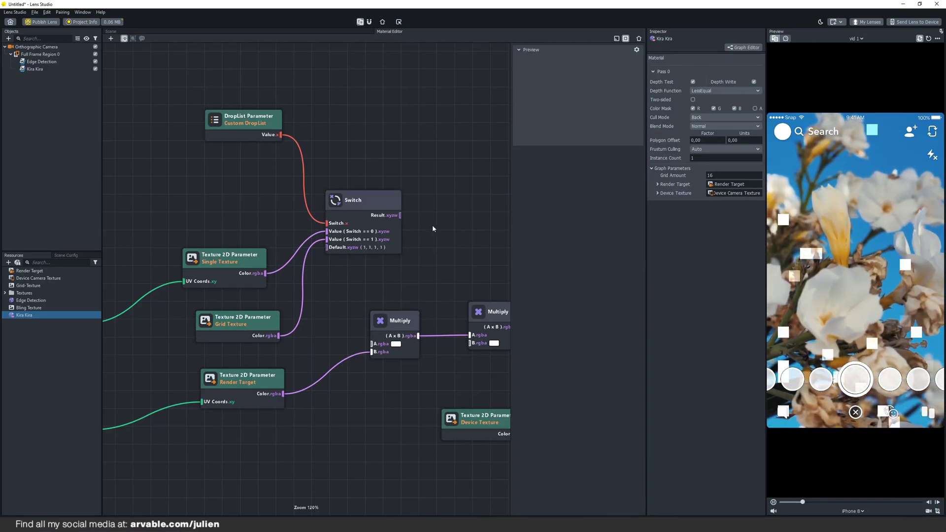
{"action": "middle_click_drag", "start_coordinate": [414, 218], "coordinate": [397, 200]}
{"action": "left_click_drag", "start_coordinate": [385, 198], "coordinate": [356, 327]}
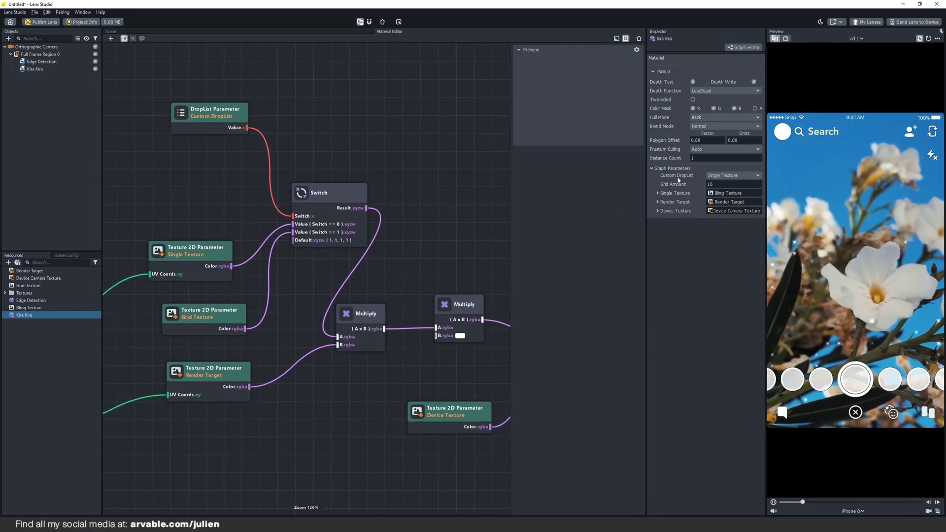
Retitle the DropList Parameter as Select Texture
{"action": "left_click", "coordinate": [242, 109]}
{"action": "triple_click", "coordinate": [592, 170]}
{"action": "type", "text": "Select Tex"}
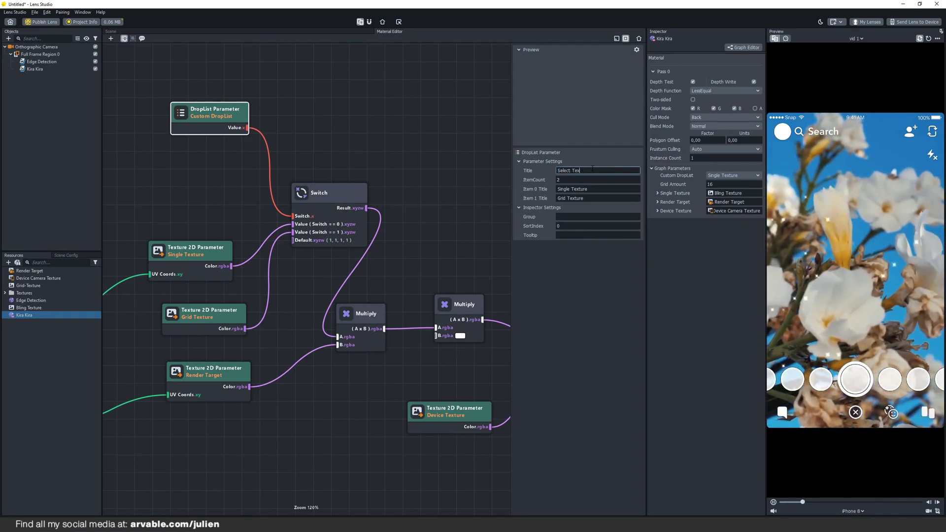
{"action": "type", "text": "ture"}
{"action": "key", "text": "Return"}
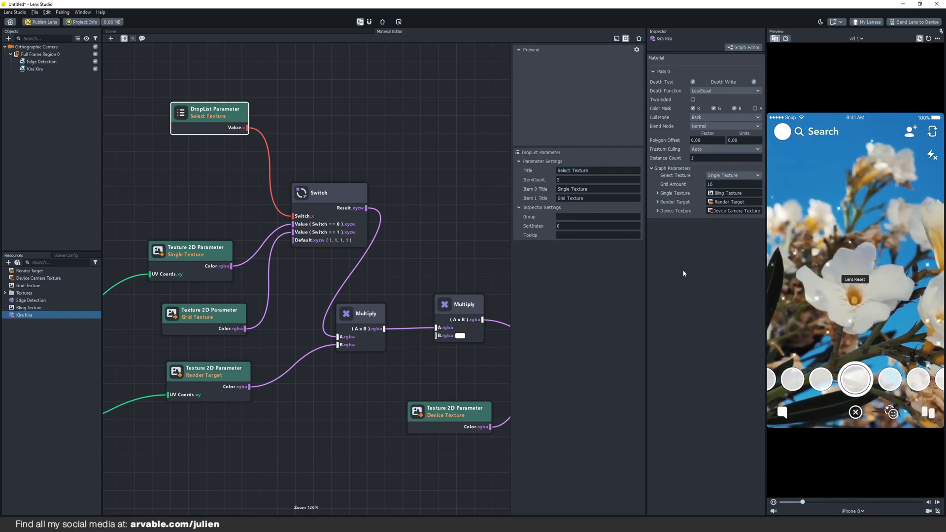
Choose Grid Texture for the material's Select Texture parameter and assign Grid-Texture to its texture slot
{"action": "left_click", "coordinate": [732, 175]}
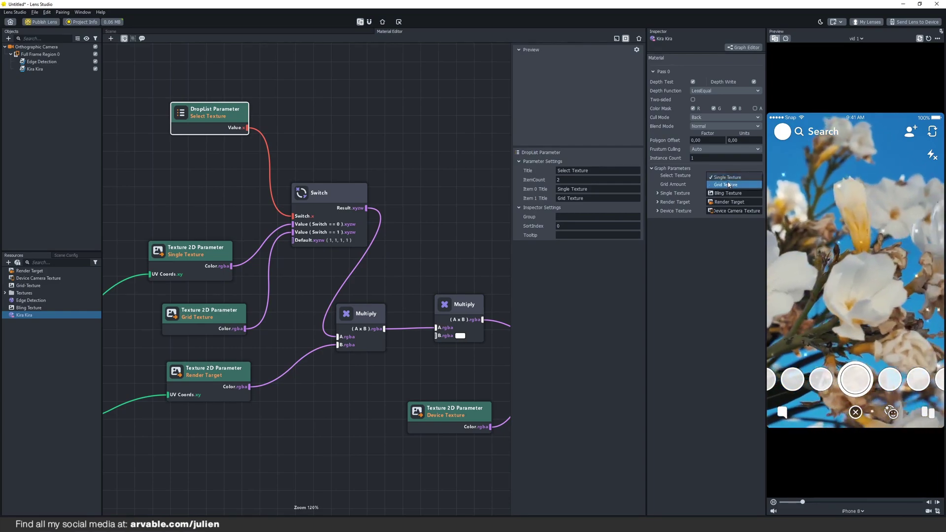
{"action": "left_click", "coordinate": [581, 201]}
{"action": "left_click", "coordinate": [581, 199]}
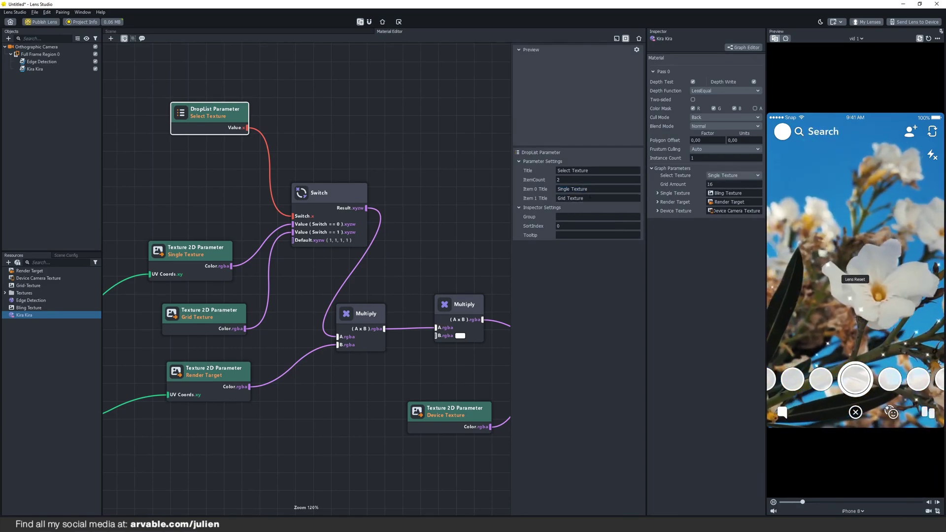
{"action": "left_click", "coordinate": [722, 175]}
{"action": "left_click", "coordinate": [722, 178]}
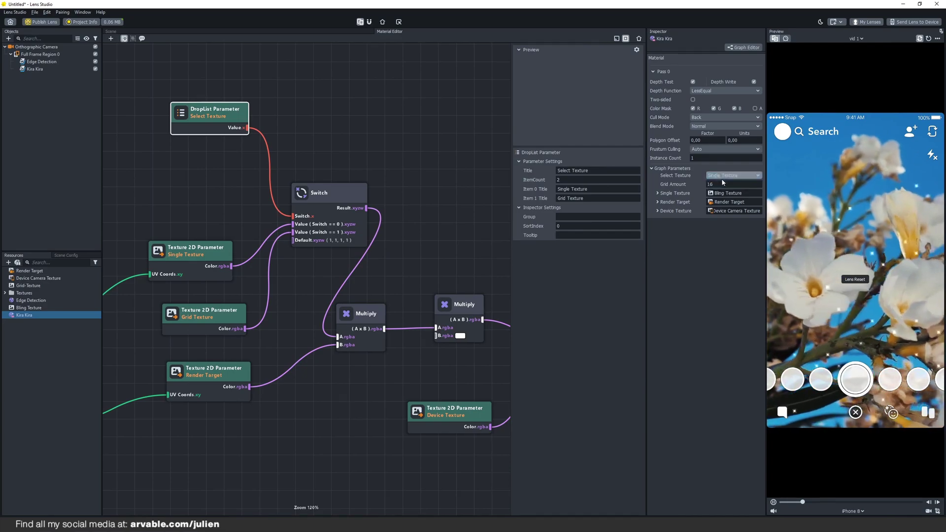
{"action": "left_click", "coordinate": [729, 175]}
{"action": "left_click", "coordinate": [724, 185]}
{"action": "left_click", "coordinate": [726, 193]}
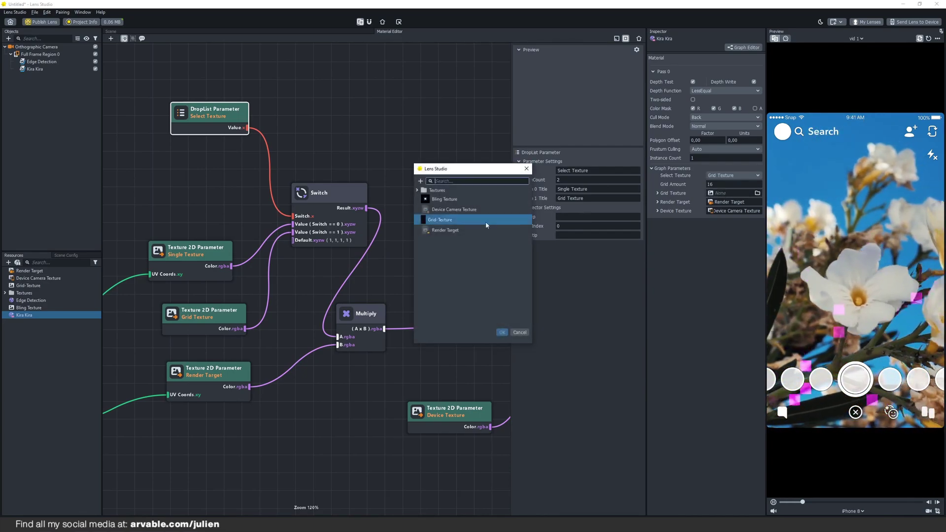
{"action": "left_click", "coordinate": [457, 223]}
{"action": "left_click", "coordinate": [502, 332]}
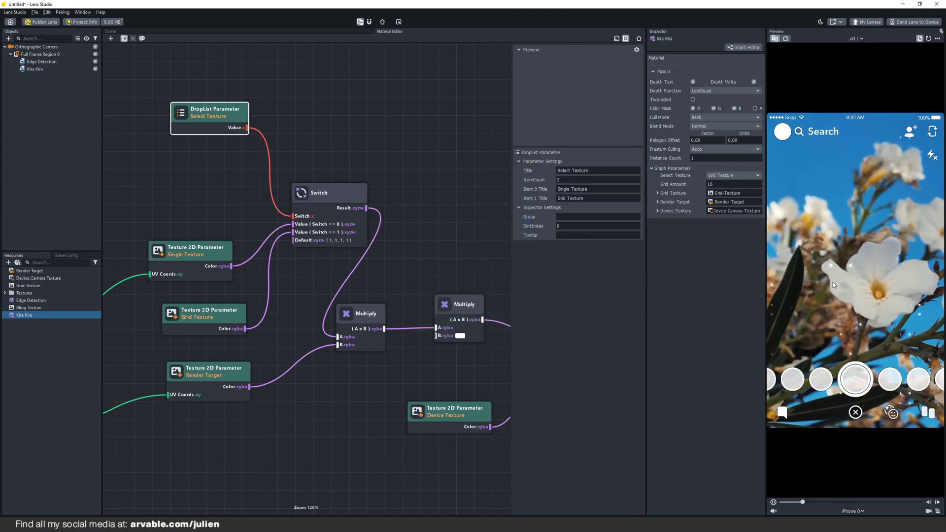
Set the material's Grid Amount to 18
{"action": "left_click_drag", "start_coordinate": [727, 184], "coordinate": [692, 184]}
{"action": "type", "text": "18"}
{"action": "key", "text": "Return"}
{"action": "left_click", "coordinate": [714, 265]}
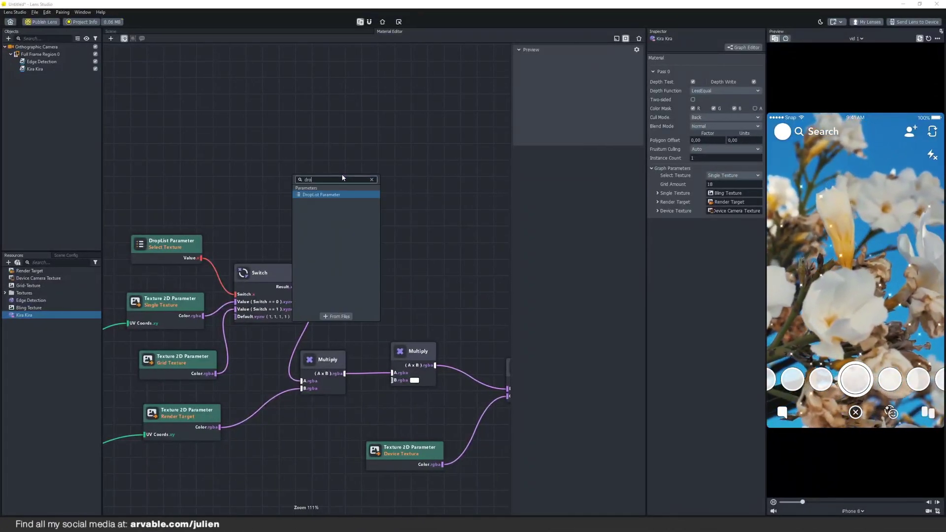
Add a second DropList Parameter above the graph and title its items No Color, One Color and Rainbow
{"action": "key", "text": "Return"}
{"action": "left_click_drag", "start_coordinate": [353, 180], "coordinate": [226, 93]}
{"action": "middle_click_drag", "start_coordinate": [327, 97], "coordinate": [291, 132]}
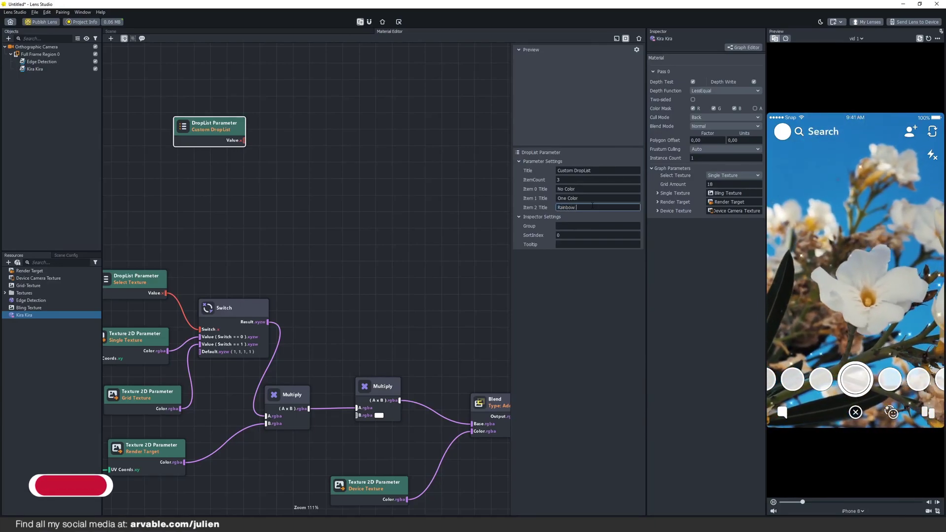
{"action": "left_click", "coordinate": [317, 159]}
Add another Switch node beside the new DropList Parameter
{"action": "right_click", "coordinate": [317, 158]}
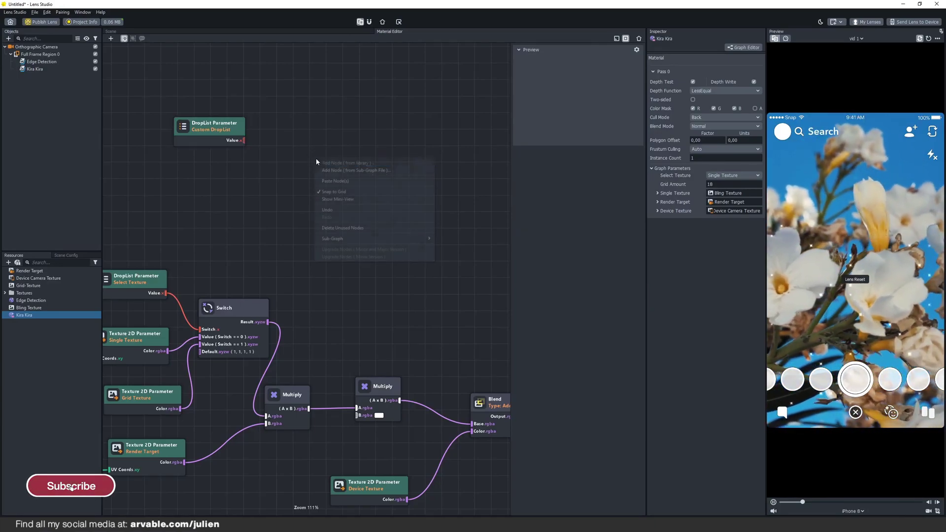
{"action": "left_click", "coordinate": [323, 163]}
{"action": "type", "text": "swit"}
{"action": "key", "text": "Return"}
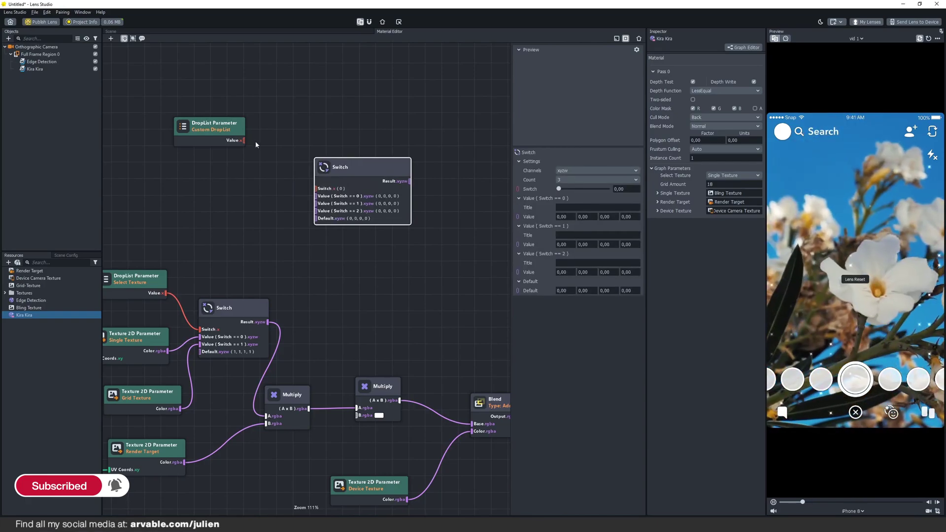
Wire the new DropList into the new Switch and set its value 0 and Default to 1, 1, 1, 1
{"action": "left_click_drag", "start_coordinate": [315, 187], "coordinate": [357, 134]}
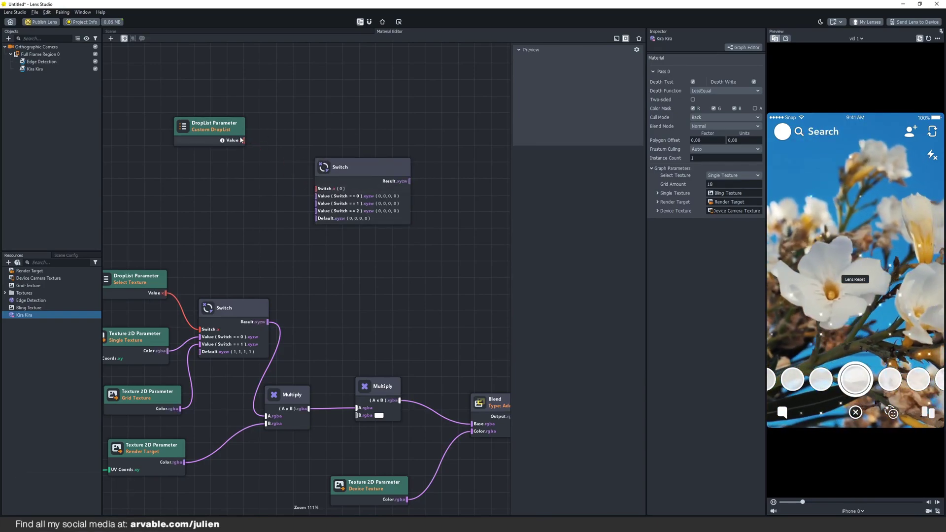
{"action": "left_click", "coordinate": [351, 170]}
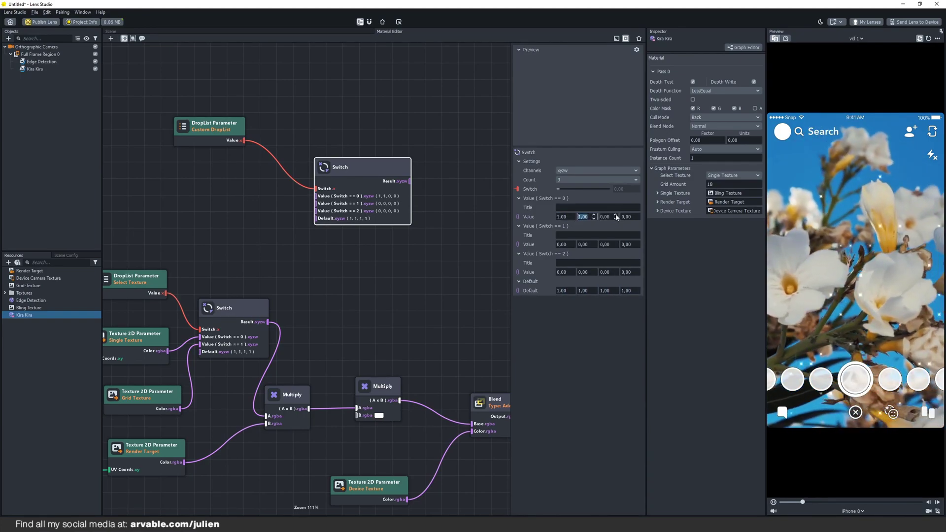
{"action": "left_click", "coordinate": [364, 244]}
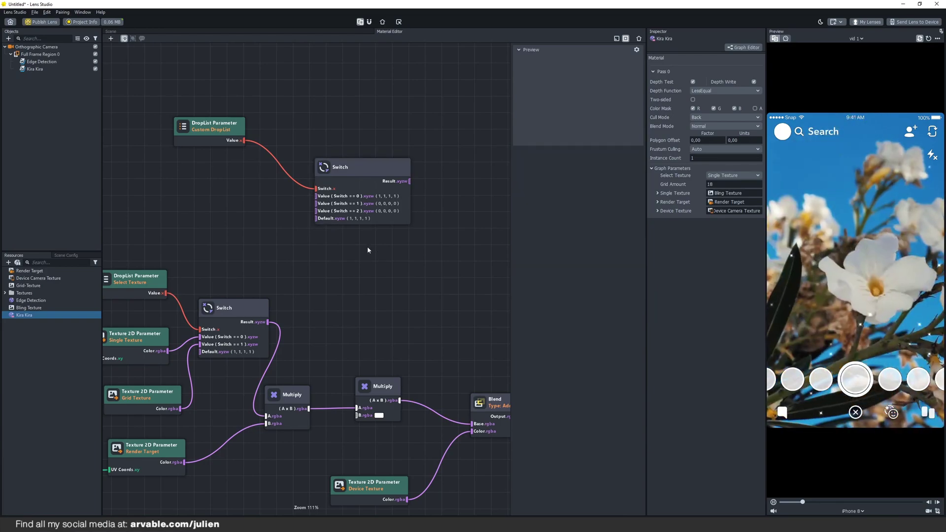
Add a Color Parameter node below the new DropList, near the new Switch's inputs
{"action": "middle_click_drag", "start_coordinate": [364, 244], "coordinate": [399, 244]}
{"action": "right_click", "coordinate": [277, 215]}
{"action": "left_click", "coordinate": [284, 220]}
{"action": "type", "text": "color p"}
{"action": "key", "text": "Return"}
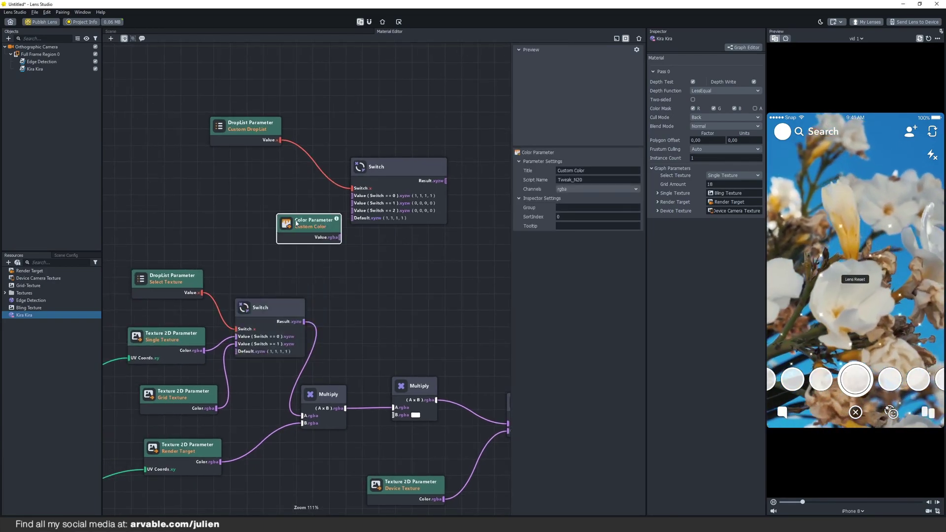
Wire the Color Parameter into the new Switch's value 1 input and arrange the DropList, Color Parameter and Switch nodes closer together
{"action": "left_click_drag", "start_coordinate": [334, 240], "coordinate": [282, 218]}
{"action": "scroll", "coordinate": [339, 180], "scroll_direction": "up", "scroll_amount": 5}
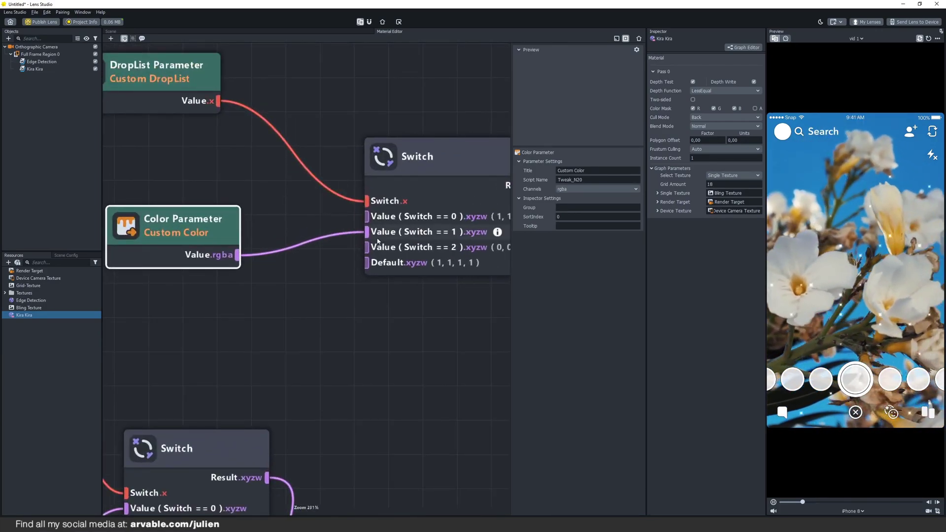
{"action": "scroll", "coordinate": [316, 261], "scroll_direction": "down", "scroll_amount": 5}
{"action": "left_click", "coordinate": [263, 196]}
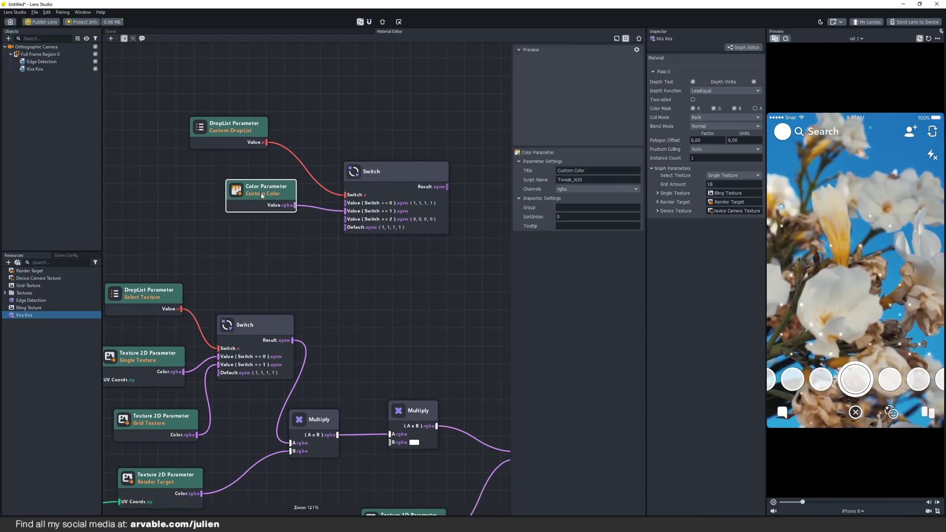
{"action": "left_click_drag", "start_coordinate": [251, 133], "coordinate": [287, 125]}
{"action": "left_click_drag", "start_coordinate": [372, 177], "coordinate": [381, 109], "text": "shift"}
{"action": "left_click", "coordinate": [386, 156]}
{"action": "left_click_drag", "start_coordinate": [266, 190], "coordinate": [283, 159]}
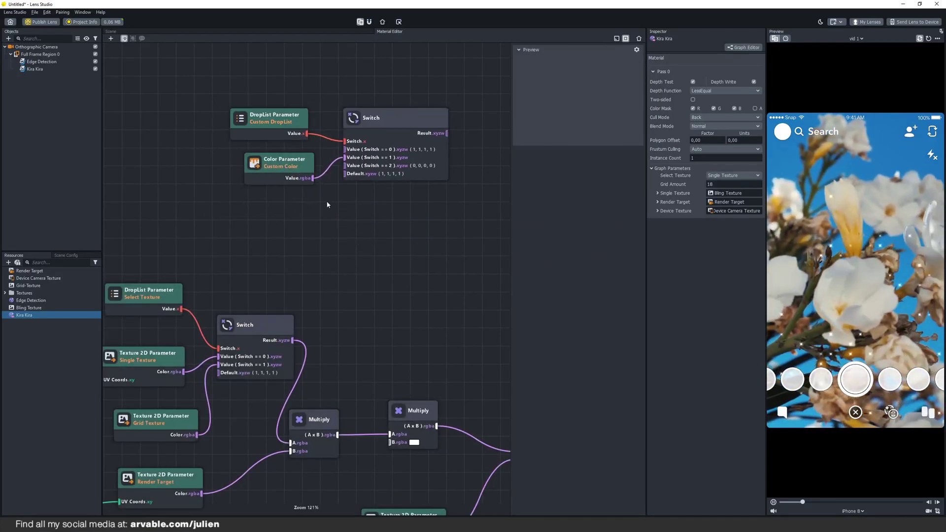
Add a Float Parameter node beside the color nodes and title it Speed Control
{"action": "scroll", "coordinate": [332, 226], "scroll_direction": "down", "scroll_amount": 3}
{"action": "right_click", "coordinate": [217, 211]}
{"action": "left_click", "coordinate": [229, 214]}
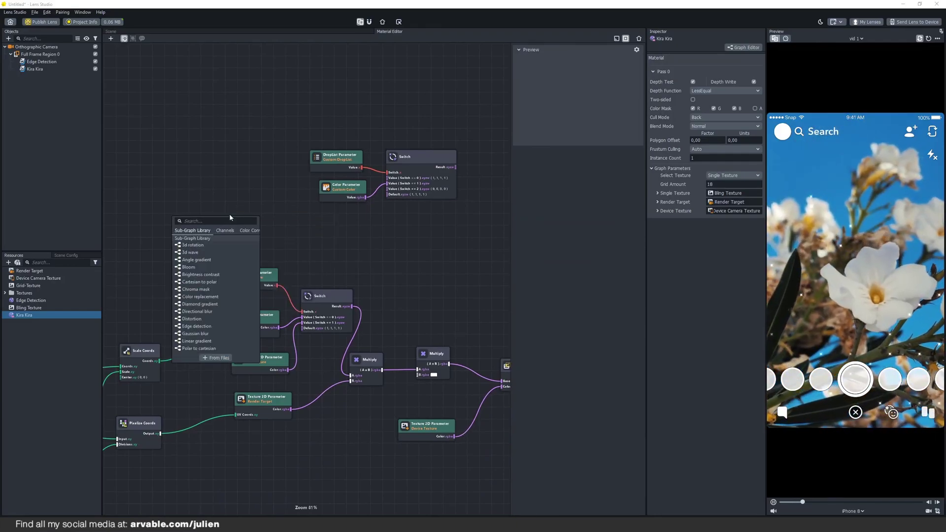
{"action": "type", "text": "float"}
{"action": "key", "text": "Return"}
{"action": "left_click_drag", "start_coordinate": [232, 217], "coordinate": [162, 220]}
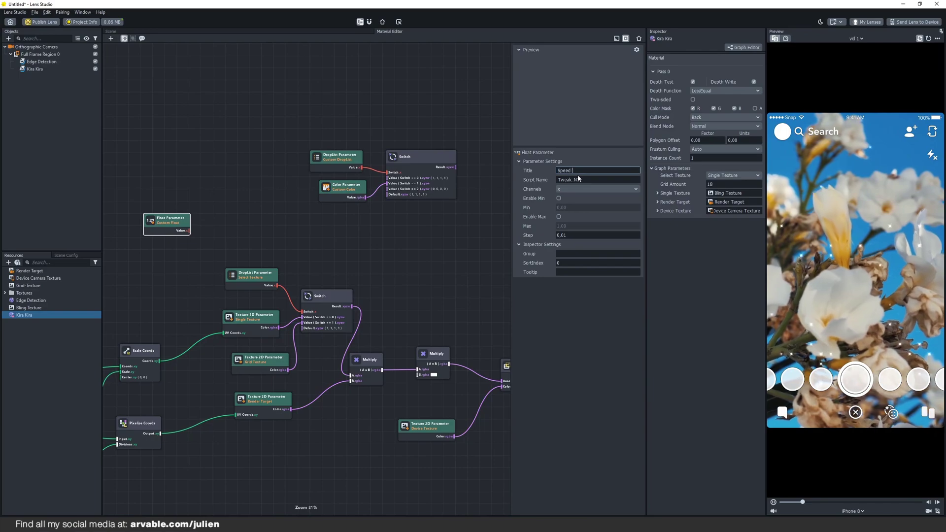
{"action": "left_click", "coordinate": [221, 229]}
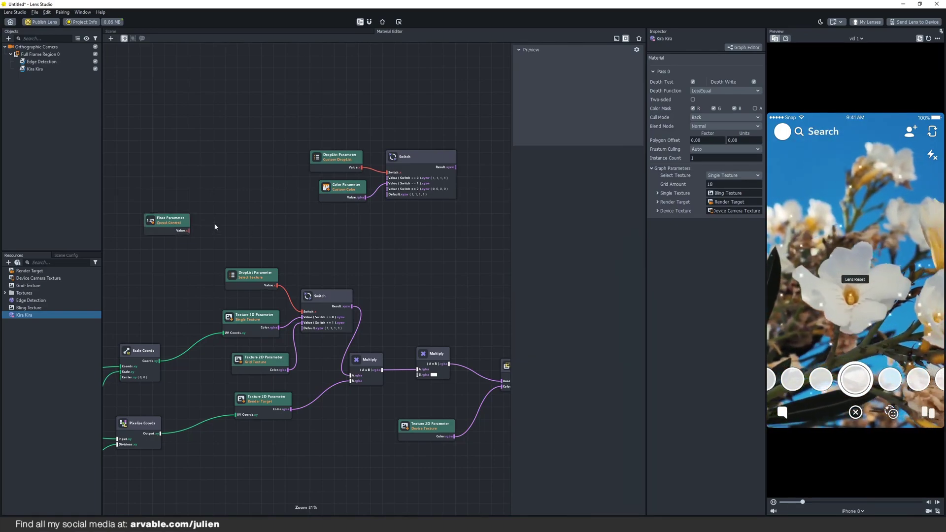
Add an Elapsed Time node and wire the Speed Control parameter into its Multiplier input
{"action": "right_click", "coordinate": [226, 233]}
{"action": "type", "text": "elas"}
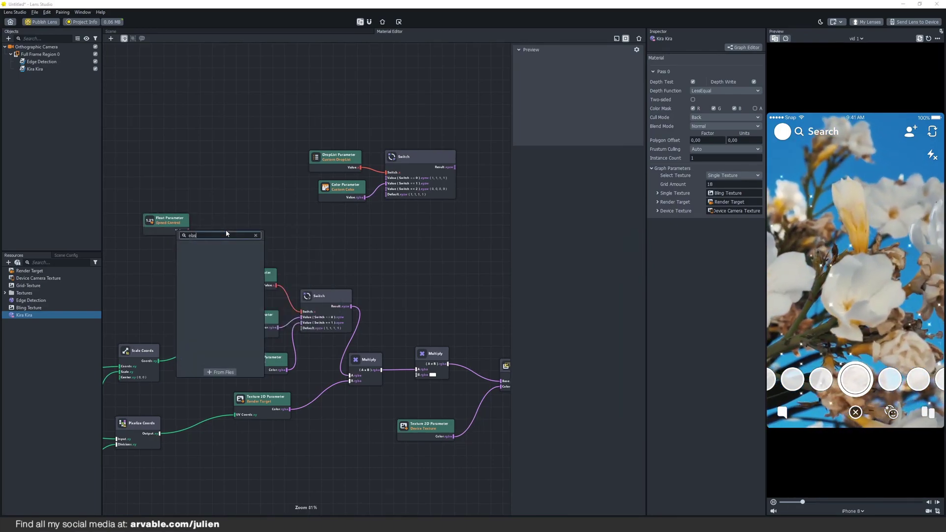
{"action": "key", "text": "Return"}
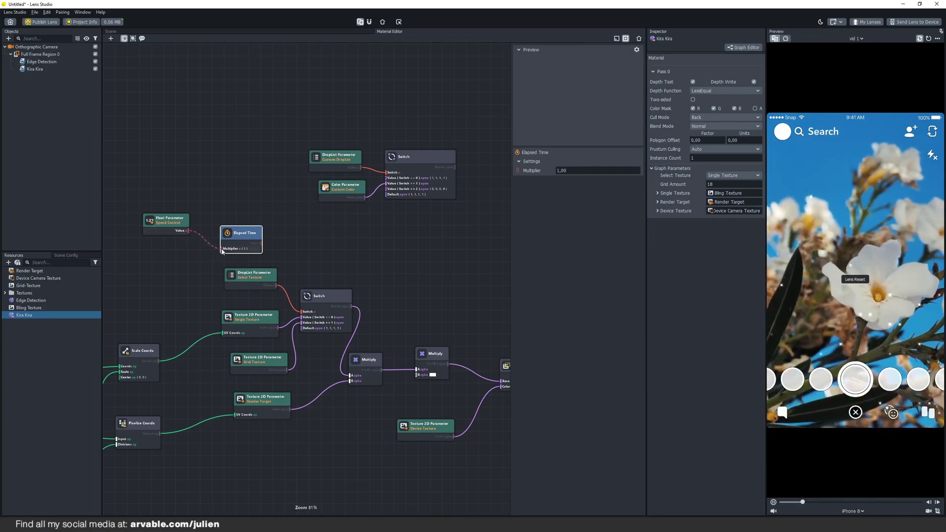
{"action": "left_click_drag", "start_coordinate": [214, 219], "coordinate": [213, 215]}
{"action": "left_click_drag", "start_coordinate": [291, 226], "coordinate": [303, 230]}
Add a Channels (Swizzle) node fed by Elapsed Time and reduce its output to a single channel
{"action": "right_click", "coordinate": [247, 232]}
{"action": "type", "text": "sw"}
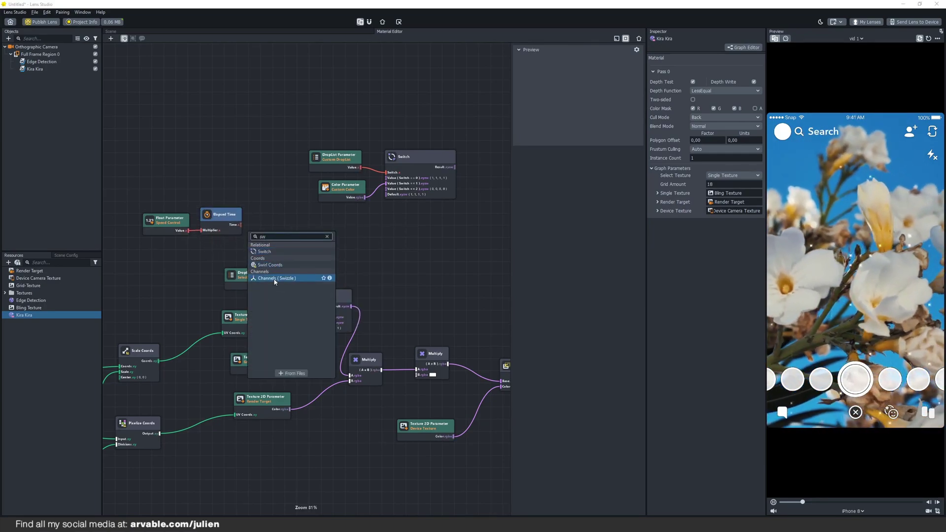
{"action": "left_click", "coordinate": [274, 279]}
{"action": "left_click_drag", "start_coordinate": [247, 225], "coordinate": [293, 248]}
{"action": "left_click", "coordinate": [296, 233]}
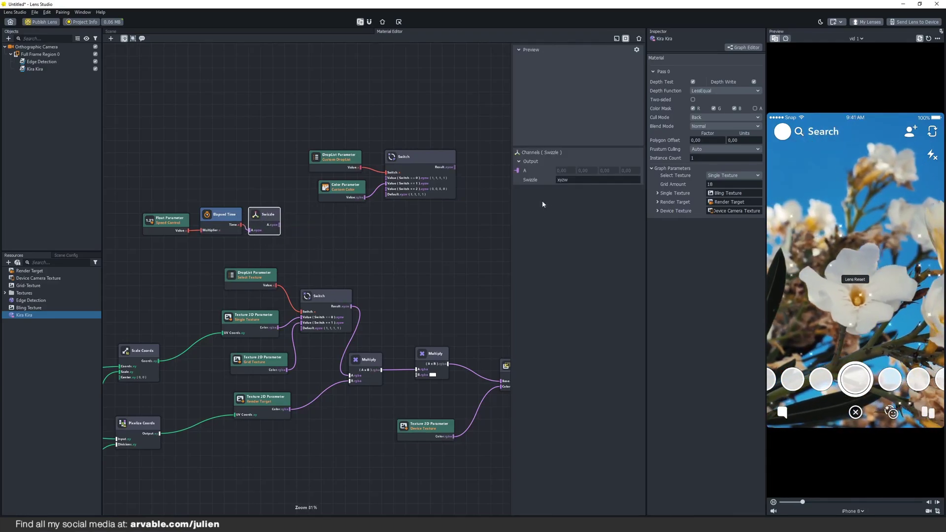
{"action": "left_click", "coordinate": [371, 235]}
{"action": "left_click_drag", "start_coordinate": [184, 211], "coordinate": [220, 224]}
Add a Channels (Mixer) node after the Swizzle and set its Input A to channel x with a value of 1
{"action": "right_click", "coordinate": [269, 226]}
{"action": "left_click", "coordinate": [280, 230]}
{"action": "type", "text": "mixer"}
{"action": "key", "text": "Return"}
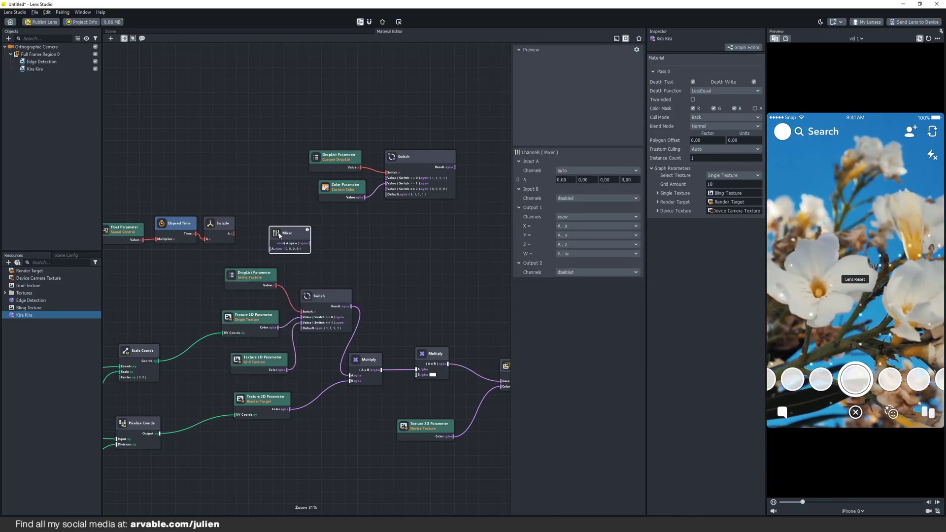
{"action": "left_click", "coordinate": [566, 218]}
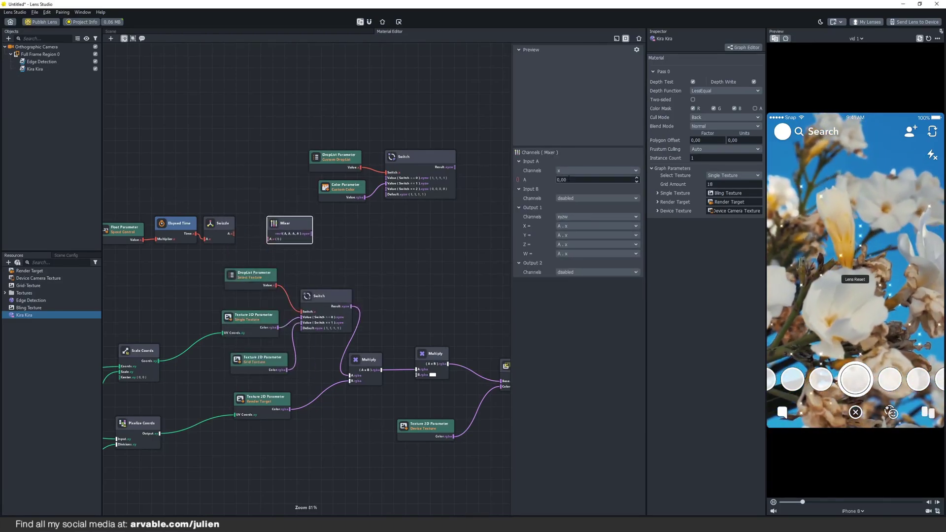
{"action": "type", "text": "1"}
Set the Mixer's Input B to channel x fed by the Swizzle, and Output 1 to rgba with R = B.x
{"action": "left_click", "coordinate": [561, 198]}
{"action": "left_click", "coordinate": [570, 252]}
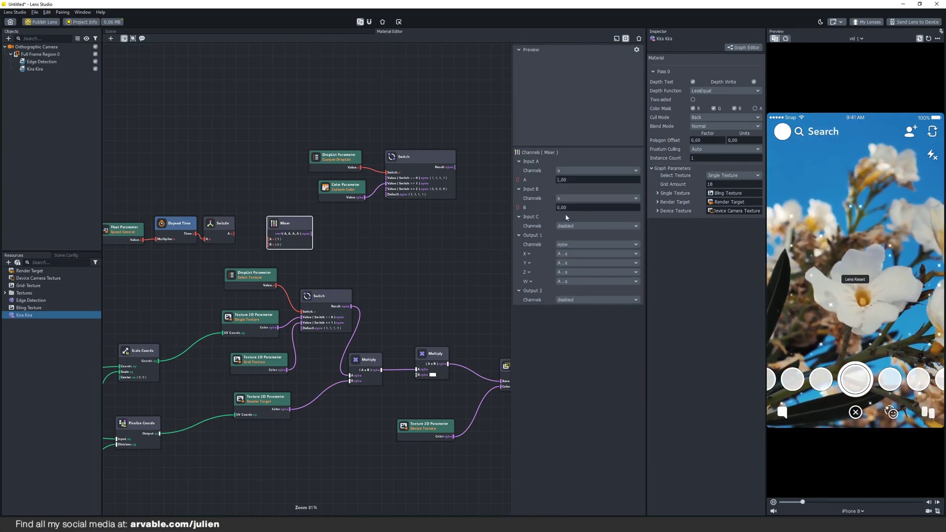
{"action": "left_click", "coordinate": [566, 244]}
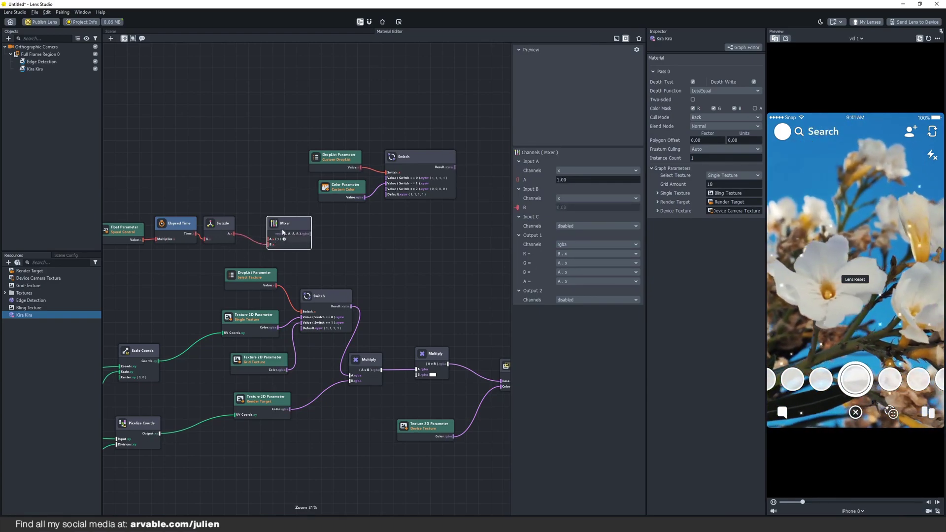
Add an HSV to RGB node, feed it from the Mixer and wire its output into the color Switch's value 2
{"action": "right_click", "coordinate": [325, 230]}
{"action": "left_click", "coordinate": [335, 232]}
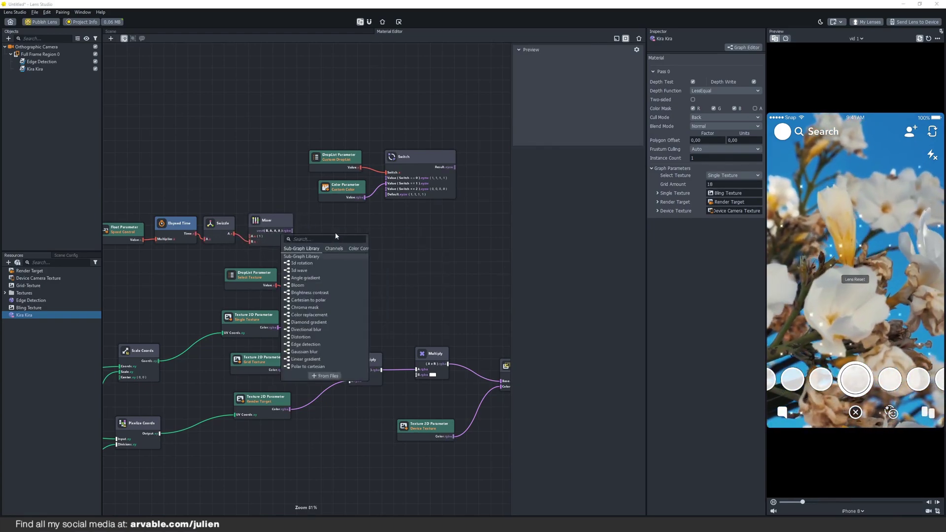
{"action": "type", "text": "hs"}
{"action": "left_click", "coordinate": [309, 254]}
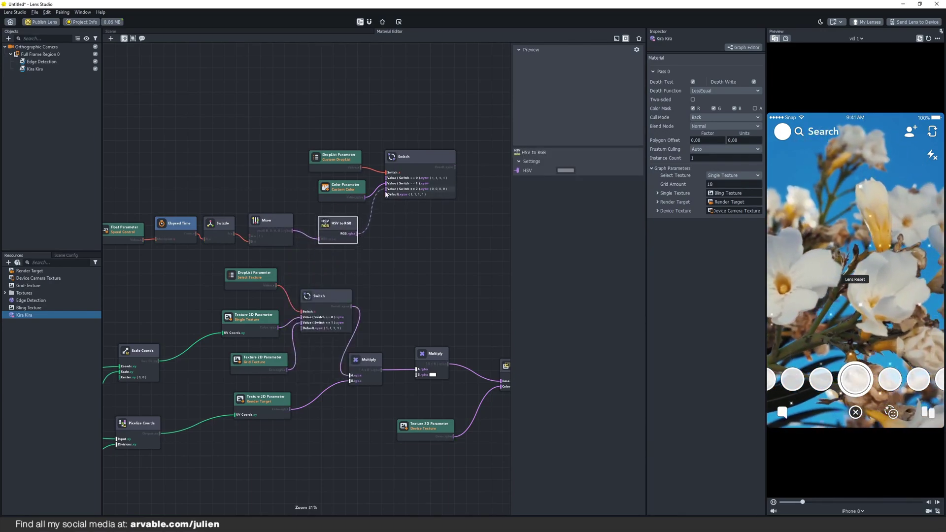
{"action": "left_click_drag", "start_coordinate": [389, 196], "coordinate": [387, 190]}
Tidy the color parameter nodes and wire the color Switch's result into the B input of the second Multiply
{"action": "middle_click_drag", "start_coordinate": [415, 231], "coordinate": [369, 221]}
{"action": "left_click_drag", "start_coordinate": [302, 180], "coordinate": [291, 174]}
{"action": "left_click", "coordinate": [348, 201]}
{"action": "scroll", "coordinate": [333, 153], "scroll_direction": "up", "scroll_amount": 5}
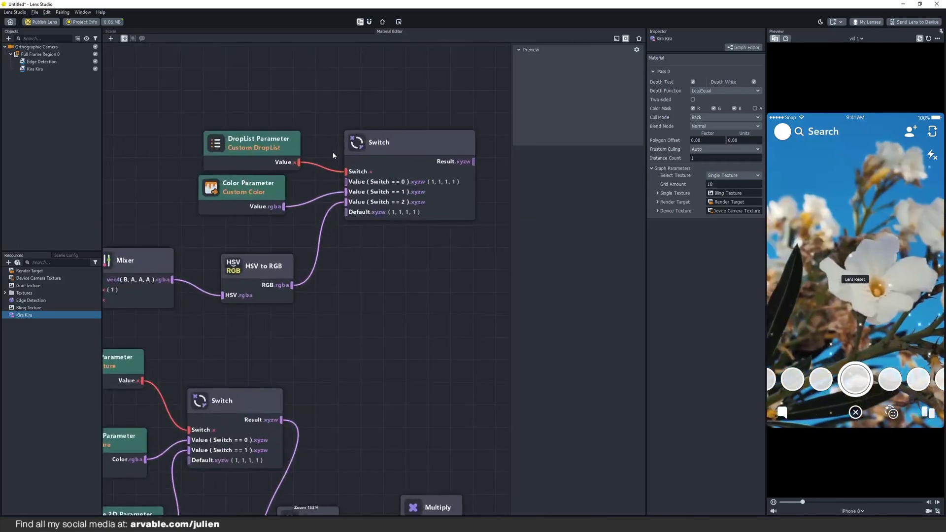
{"action": "scroll", "coordinate": [334, 154], "scroll_direction": "up", "scroll_amount": 2}
{"action": "scroll", "coordinate": [347, 270], "scroll_direction": "down", "scroll_amount": 6}
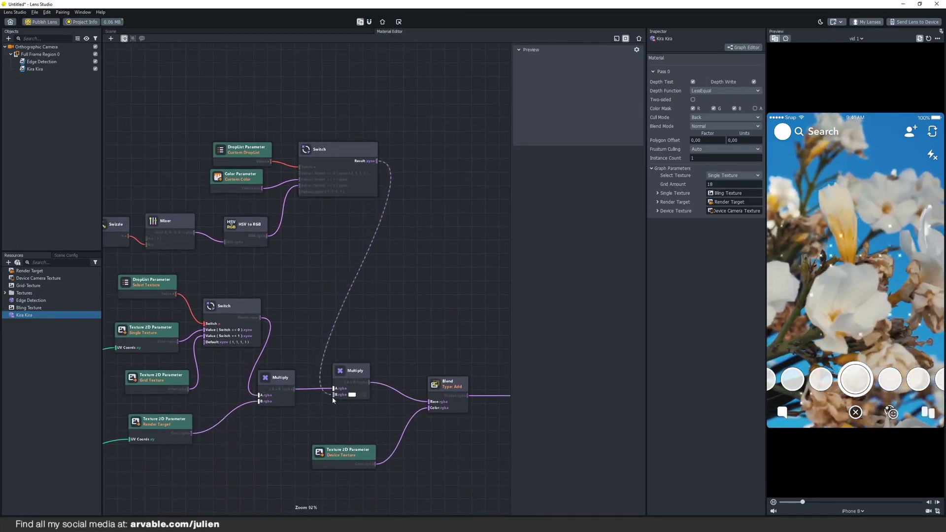
{"action": "left_click_drag", "start_coordinate": [333, 399], "coordinate": [334, 396]}
{"action": "scroll", "coordinate": [345, 279], "scroll_direction": "down", "scroll_amount": 2}
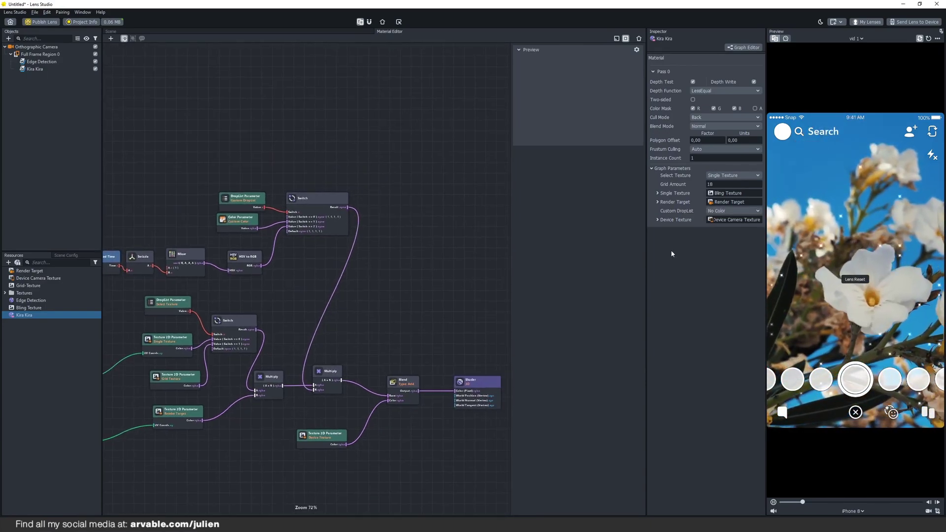
Title the color DropList Select Color, choose One Color in the material parameters and try out a custom sparkle color
{"action": "left_click", "coordinate": [250, 201]}
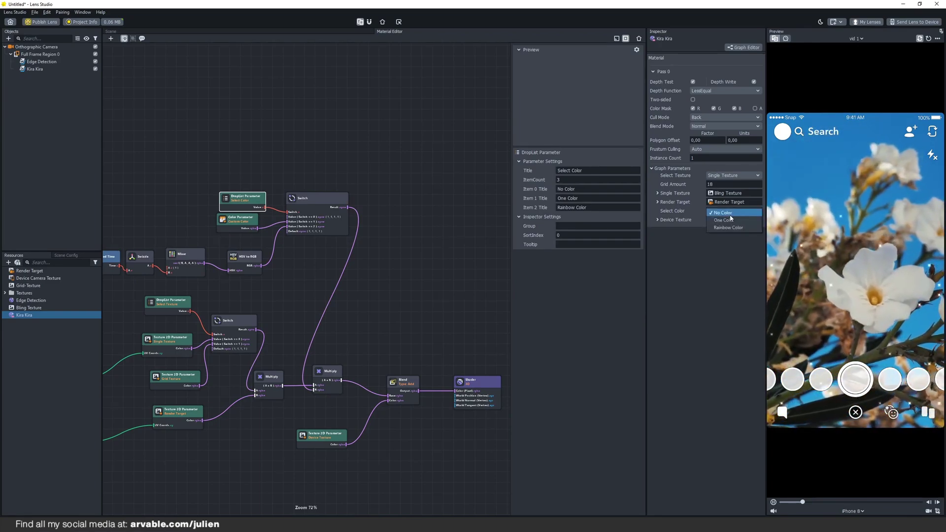
{"action": "left_click", "coordinate": [725, 222]}
{"action": "left_click", "coordinate": [549, 190]}
{"action": "mouse_move", "coordinate": [549, 185]}
{"action": "left_mouse_down"}
{"action": "mouse_move", "coordinate": [456, 190]}
{"action": "mouse_move", "coordinate": [537, 189]}
{"action": "left_mouse_up"}
{"action": "left_click", "coordinate": [557, 328]}
Switch the material's Select Color to Rainbow Color and set Speed Control to 2
{"action": "left_click", "coordinate": [732, 210]}
{"action": "left_click", "coordinate": [727, 220]}
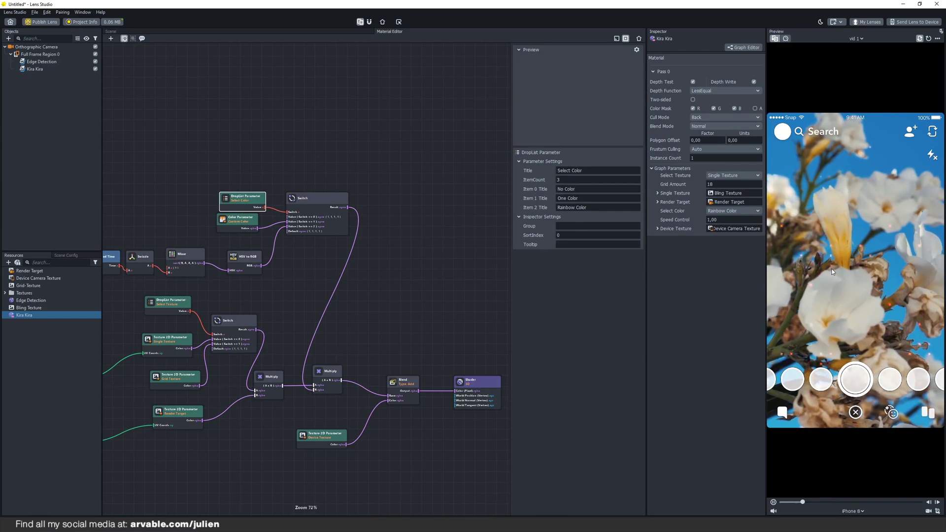
{"action": "double_click", "coordinate": [728, 220]}
{"action": "type", "text": "2"}
{"action": "key", "text": "Return"}
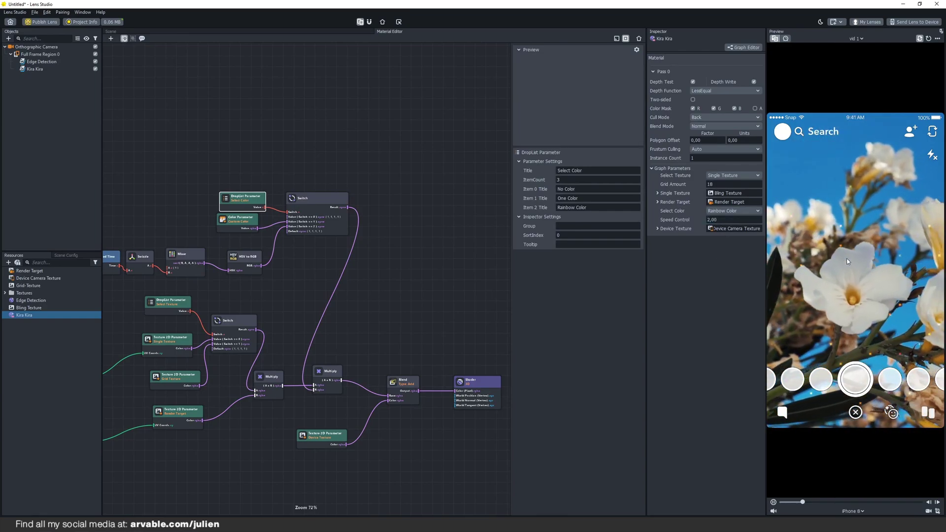
Try Speed Control values of 5 and 10 on the rainbow sparkles, and finish with a value of 1
{"action": "double_click", "coordinate": [728, 220]}
{"action": "type", "text": "5"}
{"action": "key", "text": "Return"}
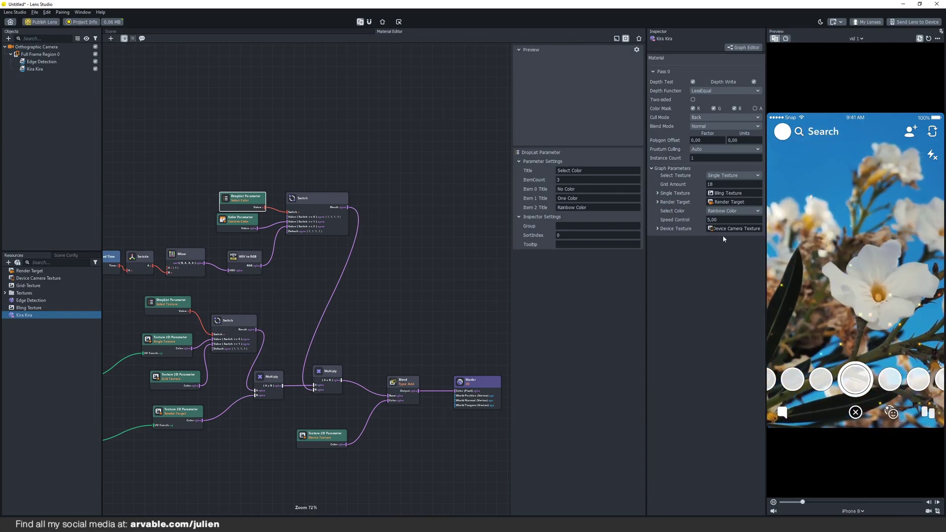
{"action": "left_click_drag", "start_coordinate": [724, 220], "coordinate": [696, 220]}
{"action": "type", "text": "10"}
{"action": "key", "text": "Return"}
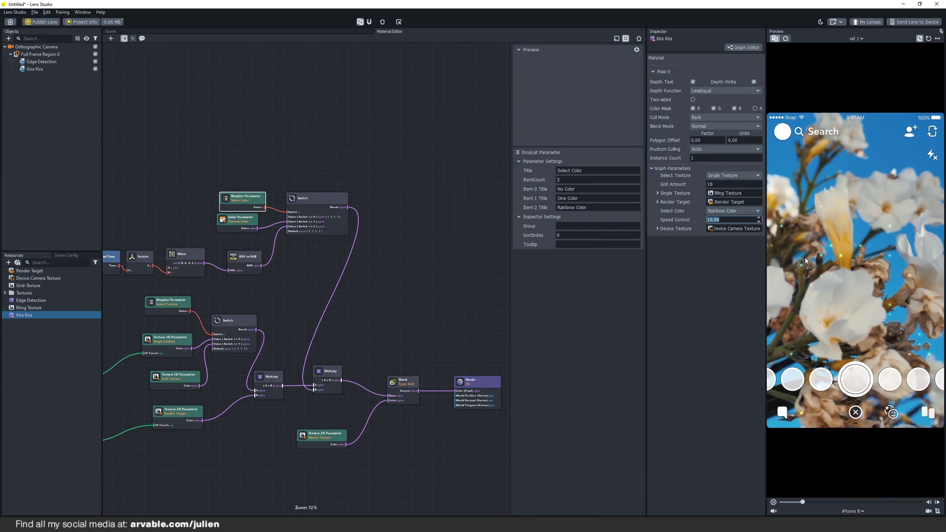
{"action": "type", "text": "1"}
{"action": "key", "text": "Return"}
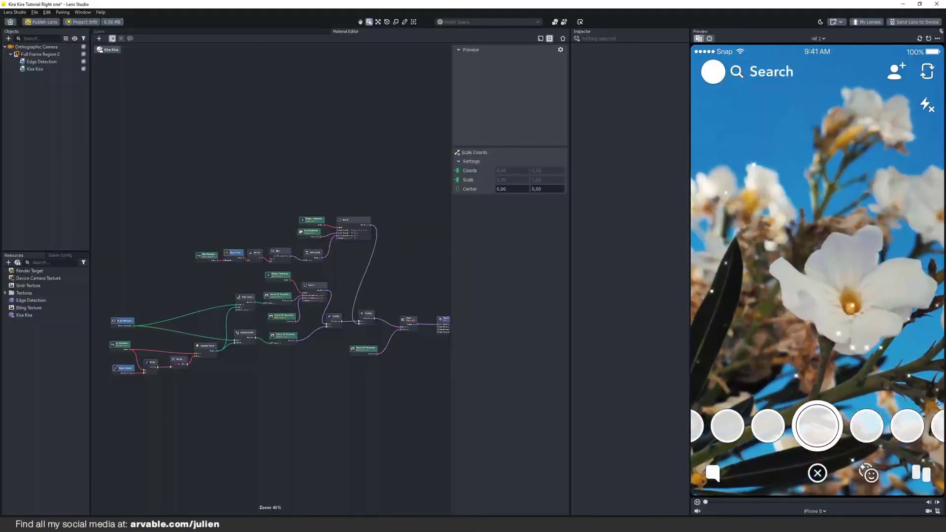
Bring the Rainbow Edge material into the resources and duplicate the Edge Detection object as Rainbow
{"action": "left_click_drag", "start_coordinate": [1, 266], "coordinate": [63, 366]}
{"action": "right_click", "coordinate": [42, 62]}
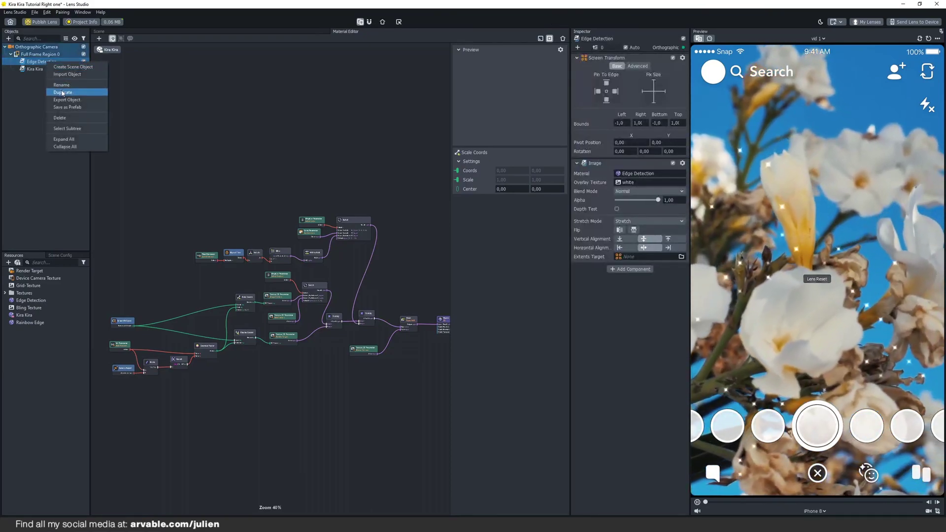
{"action": "left_click", "coordinate": [57, 91]}
{"action": "right_click", "coordinate": [43, 69]}
{"action": "left_click", "coordinate": [54, 90]}
{"action": "type", "text": "Rain"}
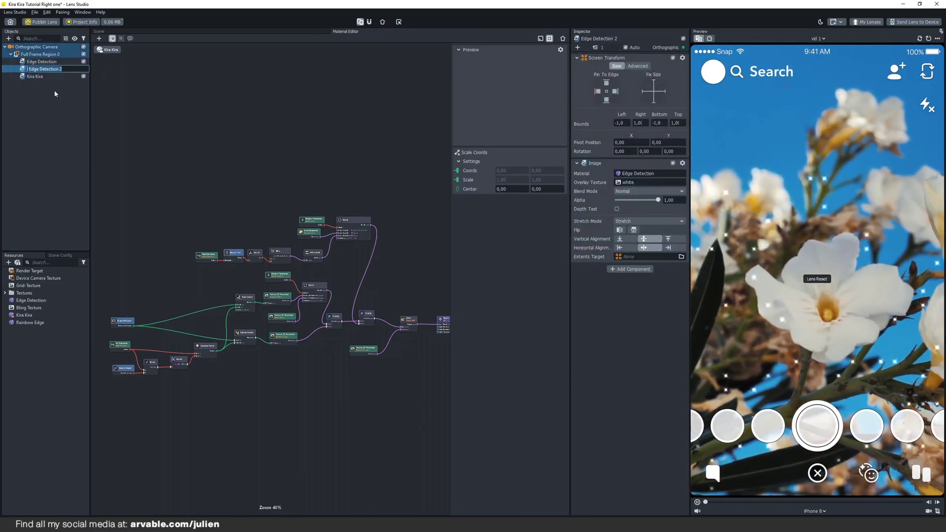
{"action": "type", "text": "bow"}
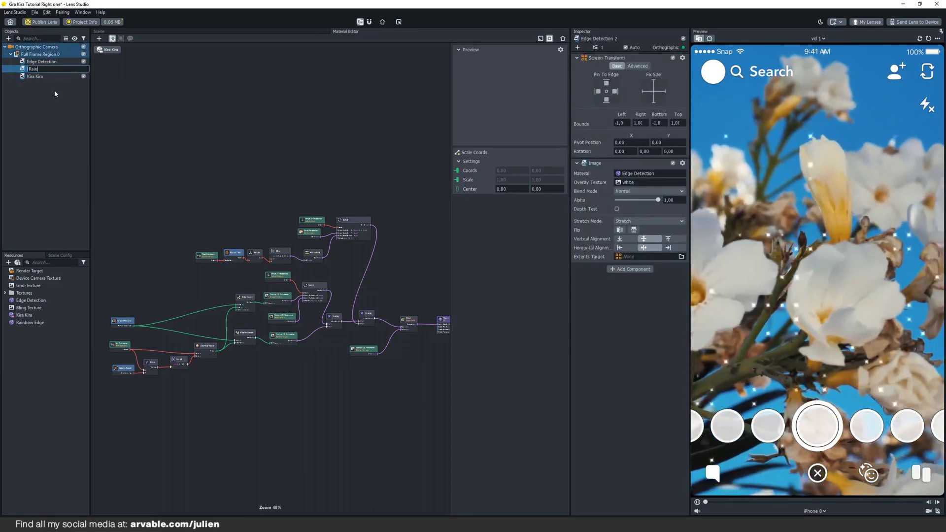
Assign the Rainbow Edge material to the Rainbow image object
{"action": "left_click", "coordinate": [29, 322]}
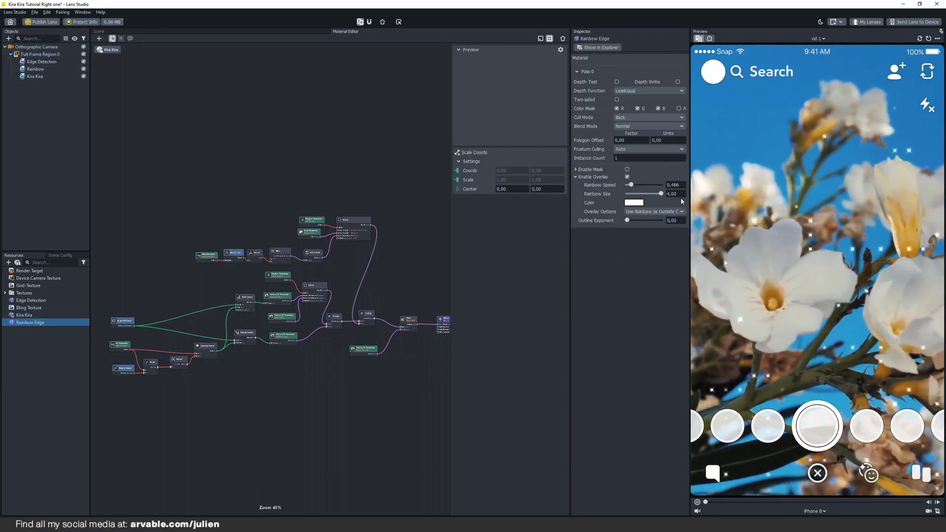
{"action": "left_click", "coordinate": [35, 69]}
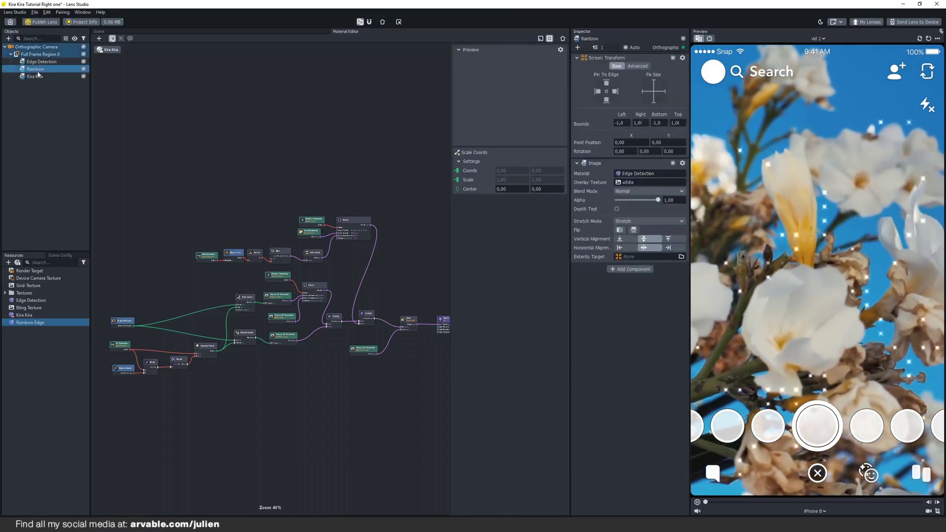
{"action": "left_click_drag", "start_coordinate": [29, 323], "coordinate": [649, 174]}
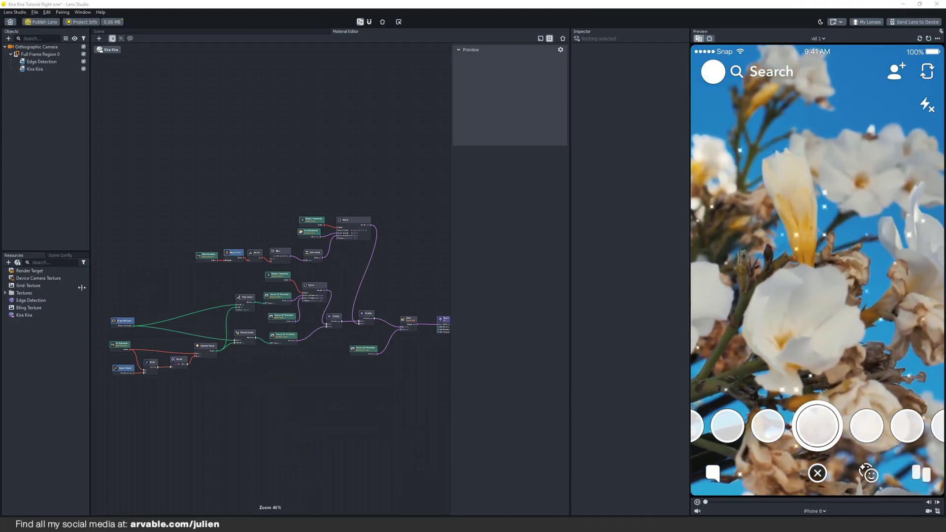
Try a Grid Amount of 5 in the Kira Kira material, and replace it with 20
{"action": "left_click", "coordinate": [21, 316]}
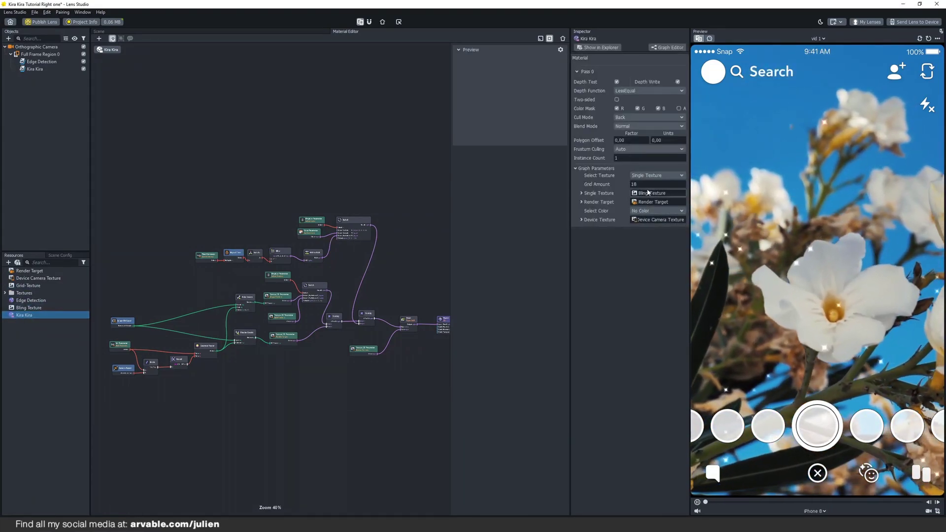
{"action": "left_click", "coordinate": [636, 184]}
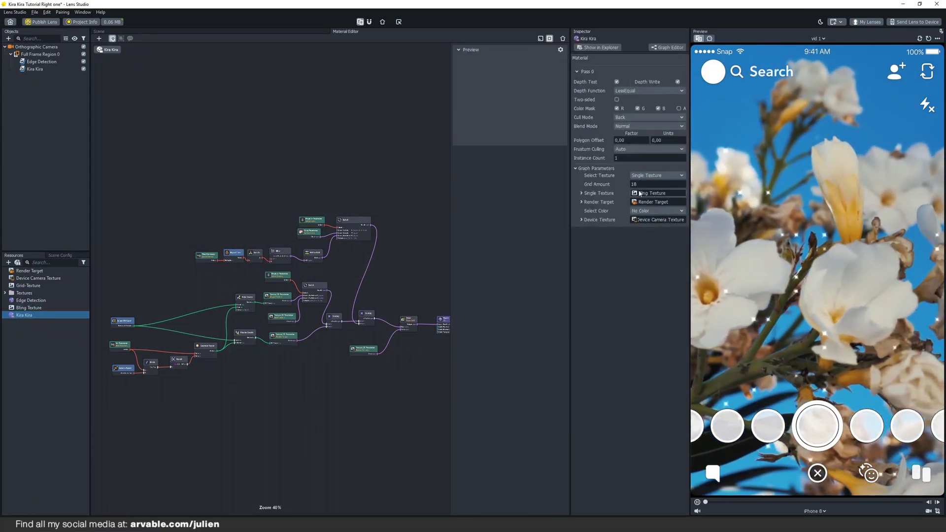
{"action": "type", "text": "5"}
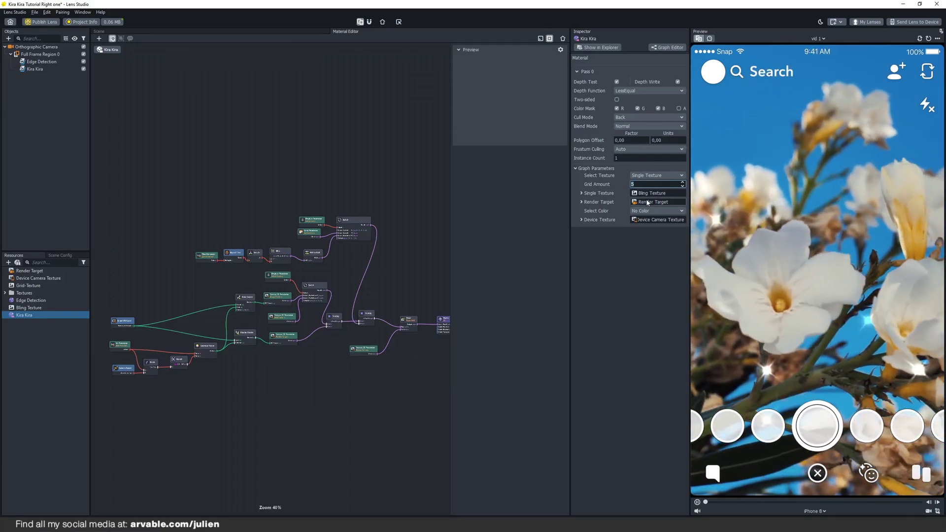
{"action": "key", "text": "BackSpace"}
{"action": "type", "text": "20"}
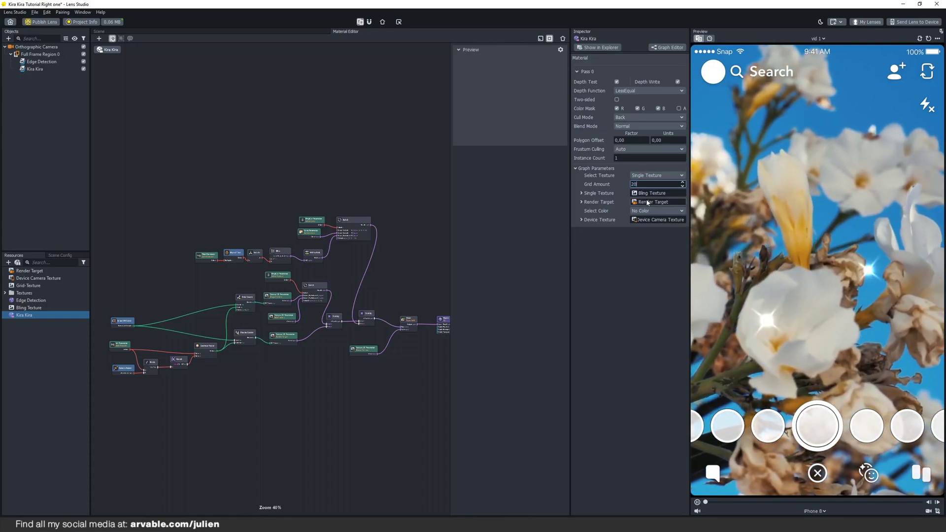
Try Grid Amount values of 30 and 50 in the Kira Kira material
{"action": "key", "text": "Return"}
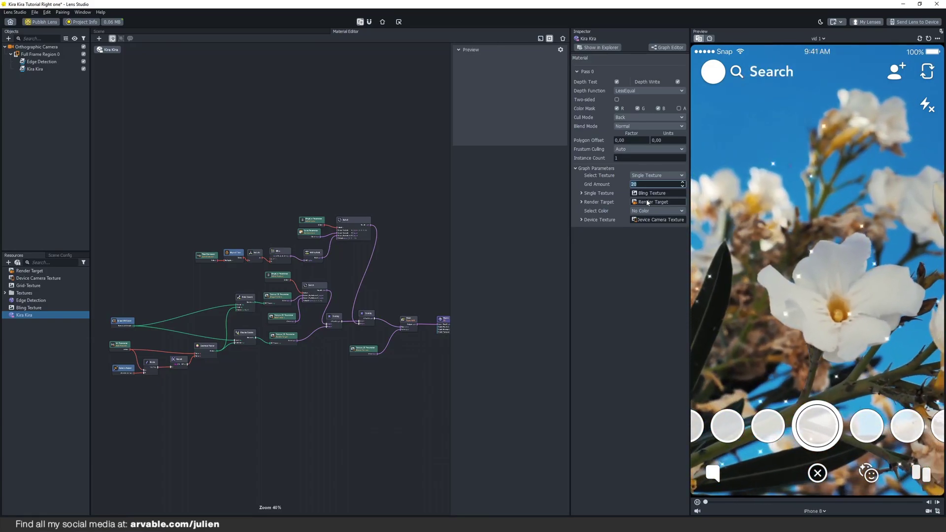
{"action": "type", "text": "30"}
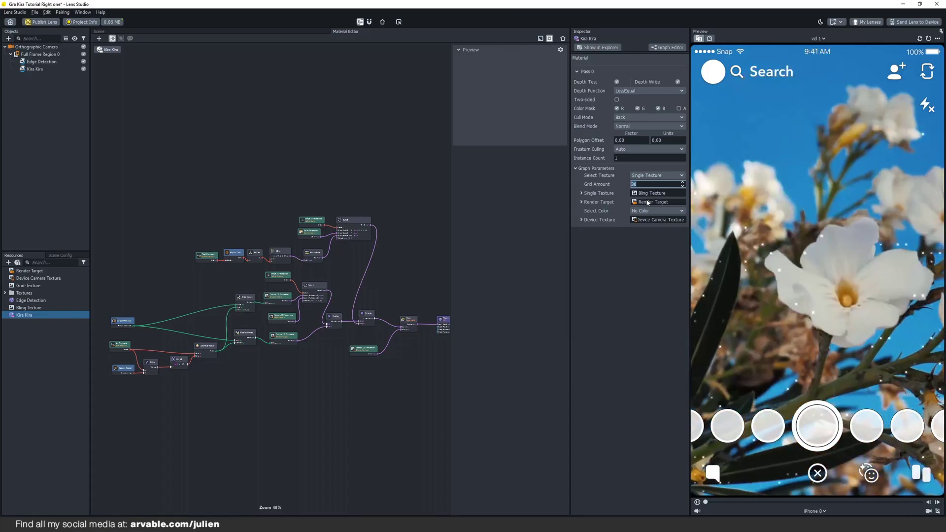
{"action": "type", "text": "50"}
{"action": "key", "text": "Return"}
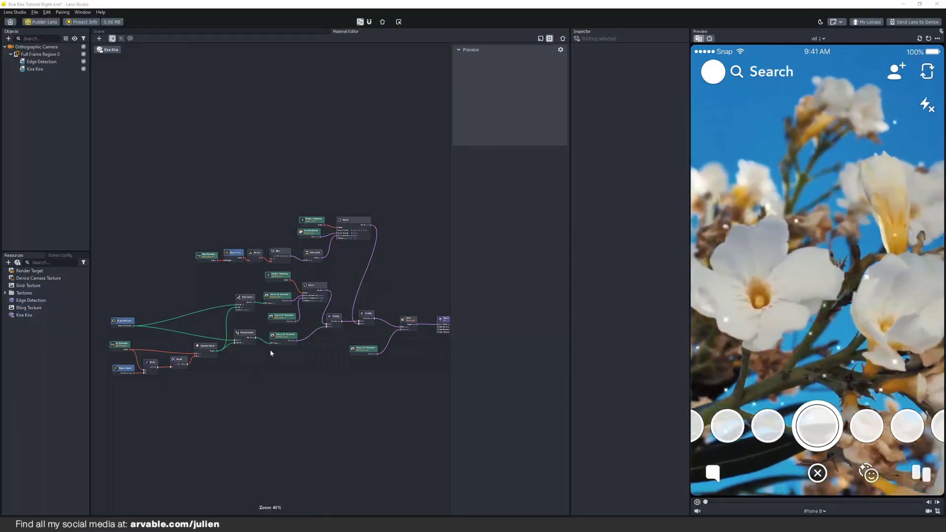
Try Outline Exponent values of about 0.21, 0.83, 0.99 and 0.92 in the Edge Detection material, and finish at about 0.32
{"action": "left_click", "coordinate": [30, 300]}
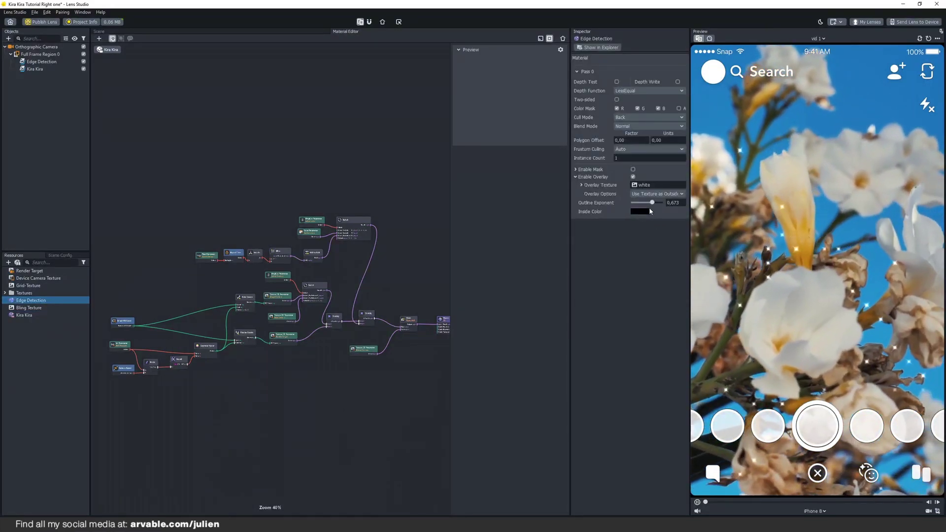
{"action": "left_click_drag", "start_coordinate": [651, 202], "coordinate": [649, 203]}
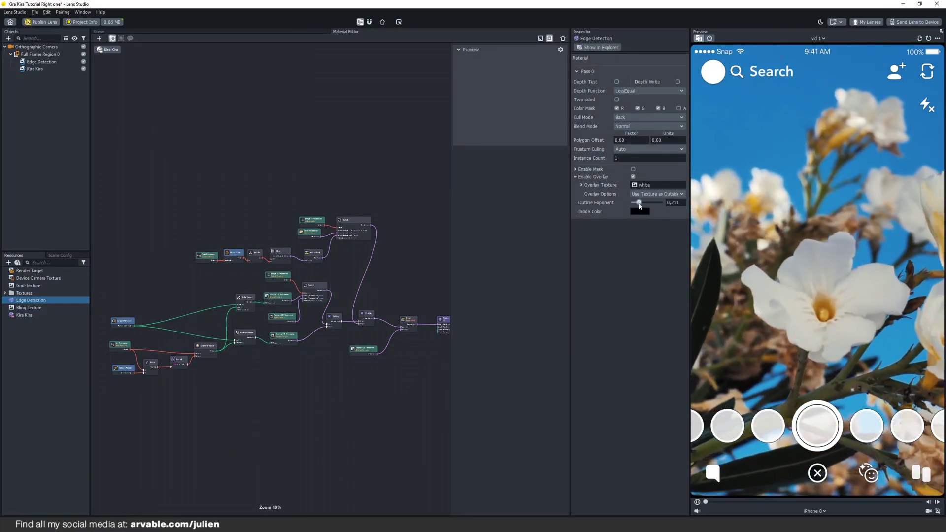
{"action": "left_click_drag", "start_coordinate": [639, 206], "coordinate": [656, 206]}
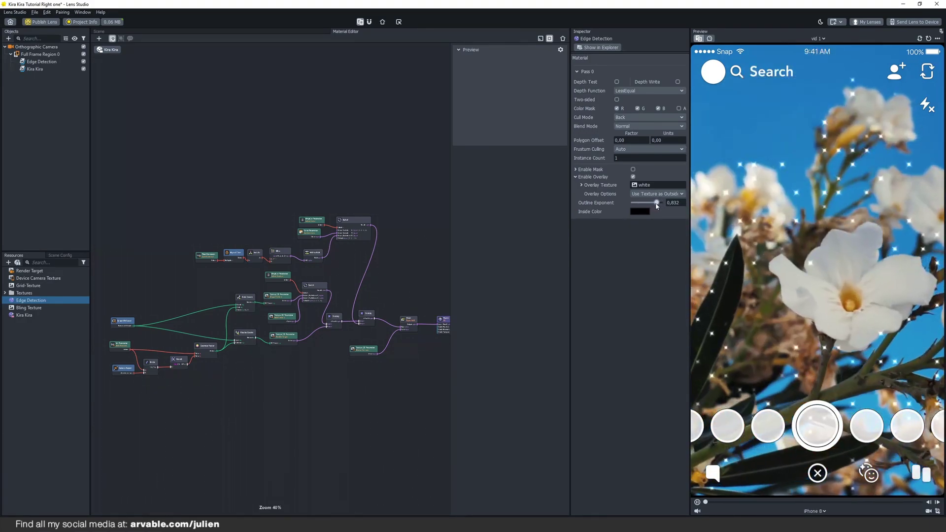
{"action": "left_click_drag", "start_coordinate": [658, 206], "coordinate": [661, 206]}
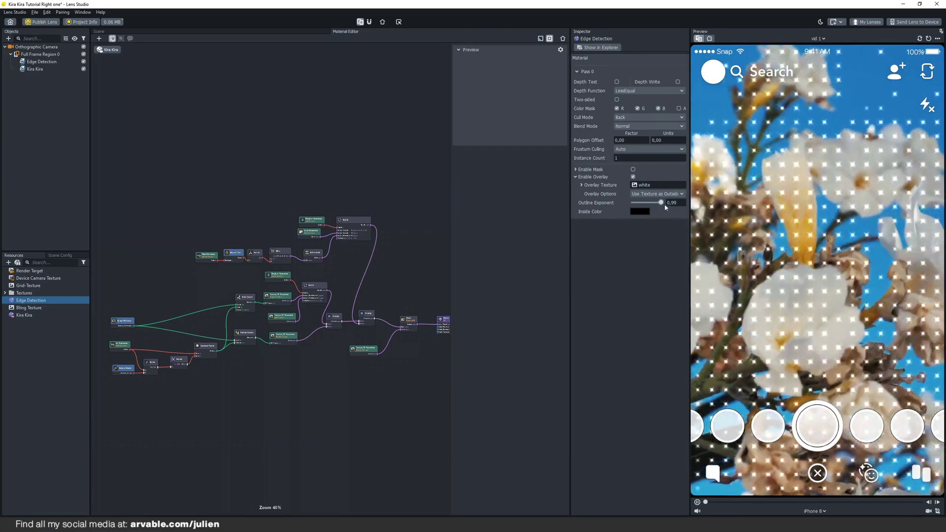
{"action": "left_click_drag", "start_coordinate": [663, 205], "coordinate": [661, 205]}
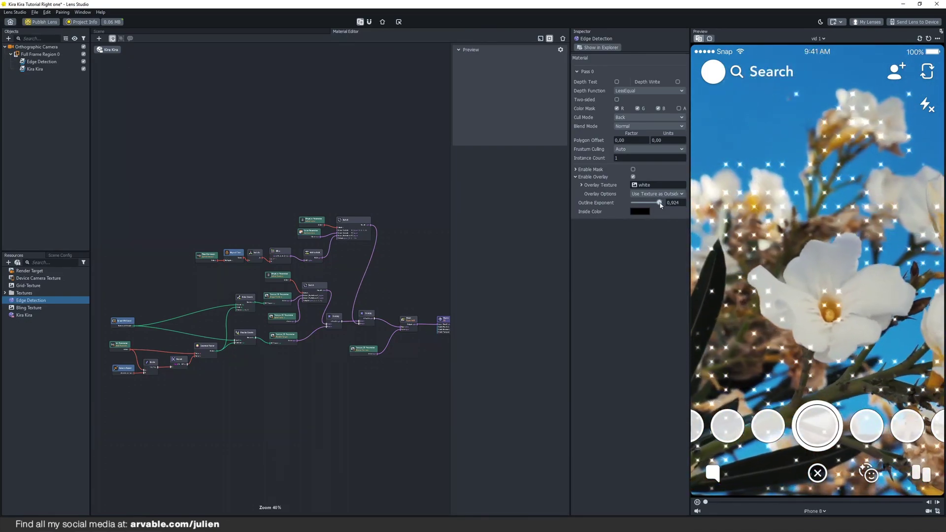
{"action": "left_click_drag", "start_coordinate": [659, 205], "coordinate": [643, 205]}
Set the Kira Kira material's Grid Amount to 5, and raise the Edge Detection material's Outline Exponent
{"action": "left_click", "coordinate": [27, 316]}
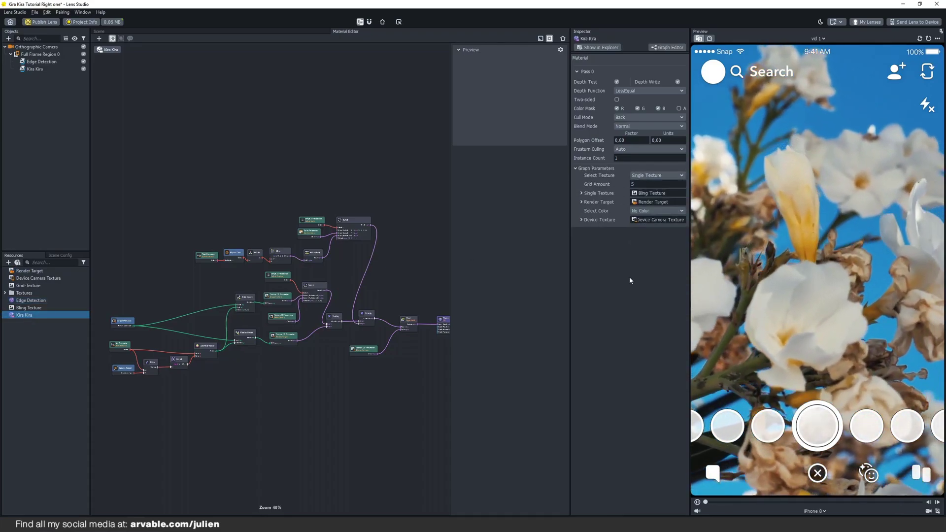
{"action": "left_click", "coordinate": [34, 300]}
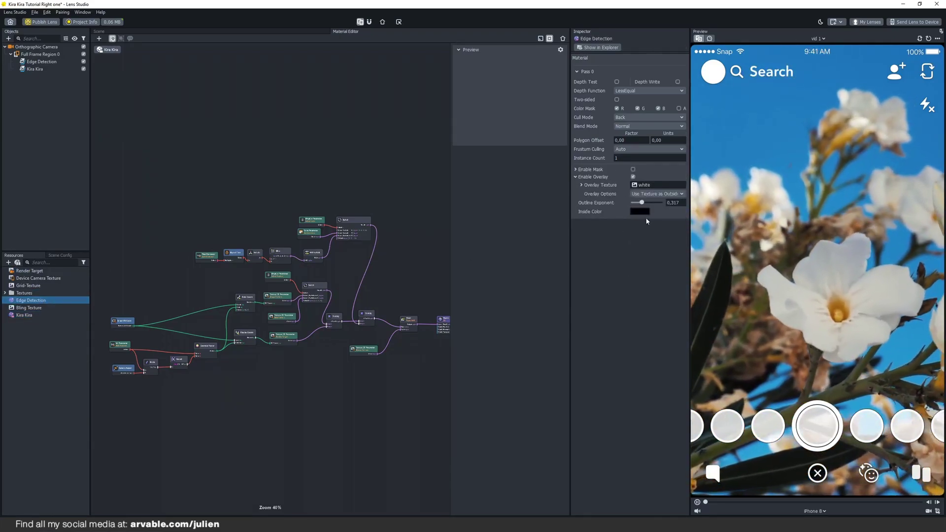
{"action": "left_click_drag", "start_coordinate": [641, 203], "coordinate": [656, 204]}
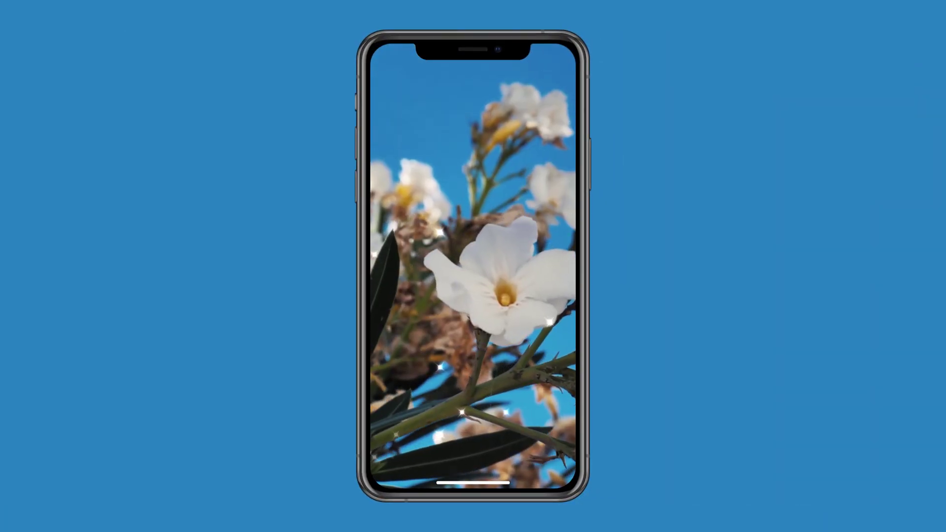